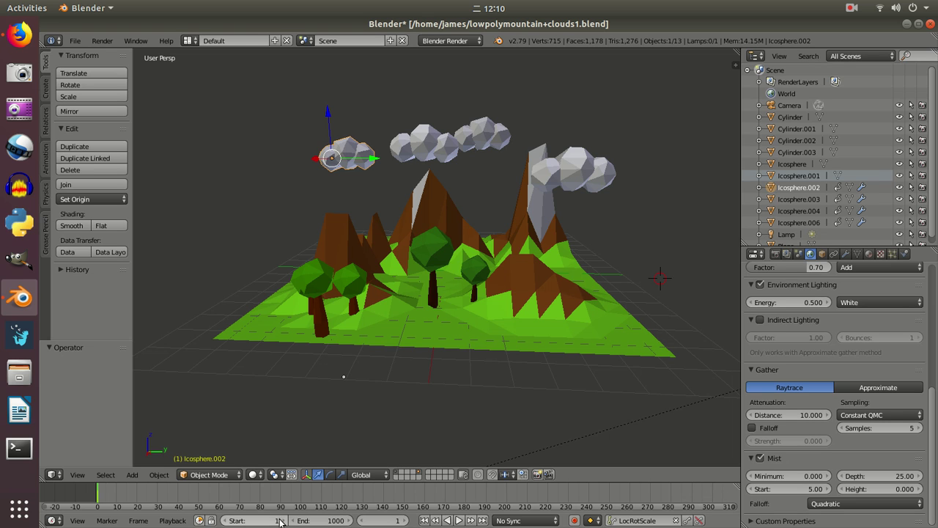
Step: Shorten the animation's frame range by setting its end frame to 250
click(330, 521)
text(250)
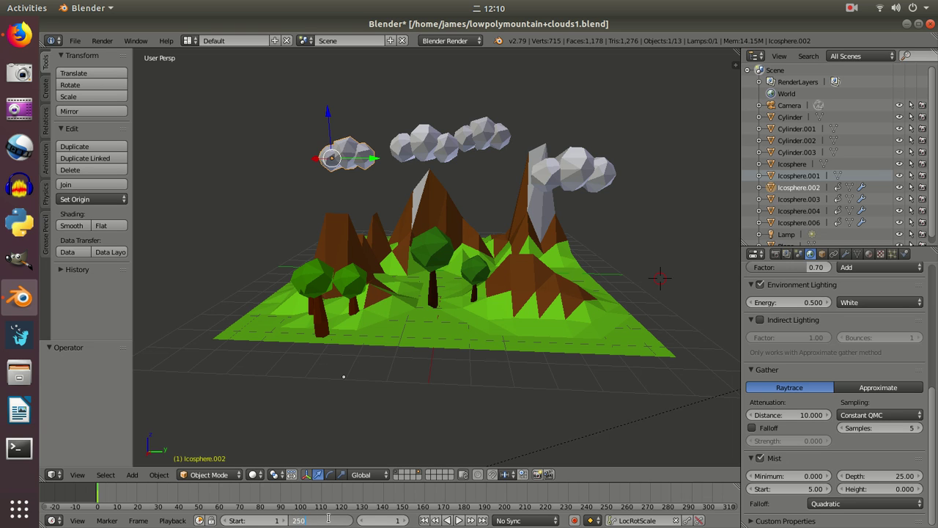
key(Return)
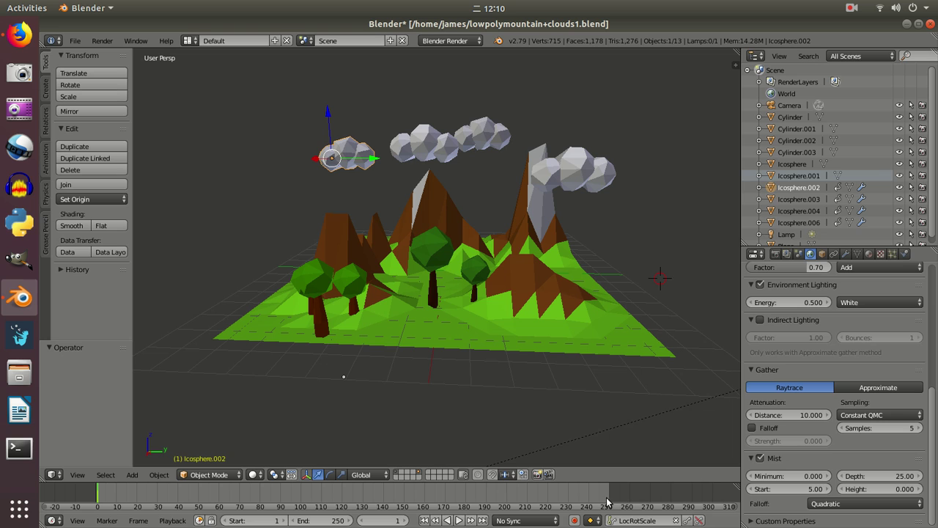
Step: Set the animation's end frame back to 1000 and look along the extended timeline range
click(336, 521)
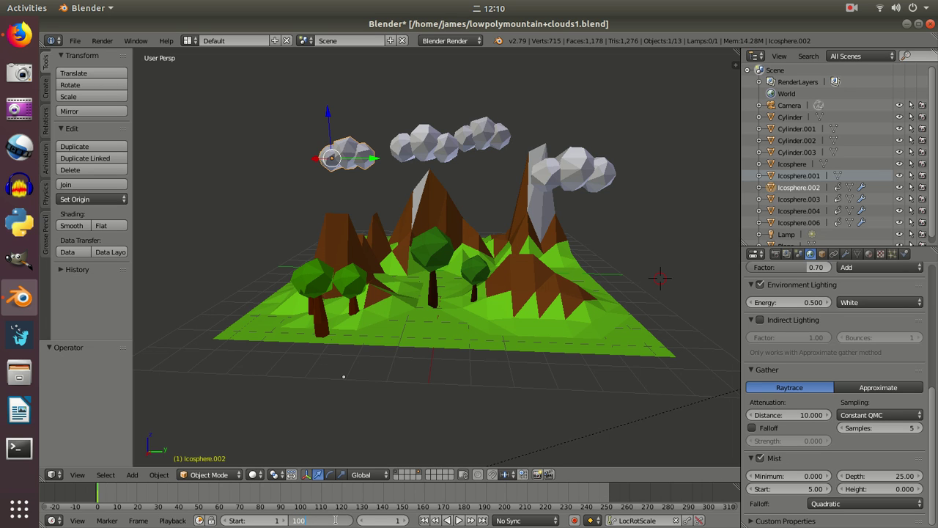
text(1000)
key(Return)
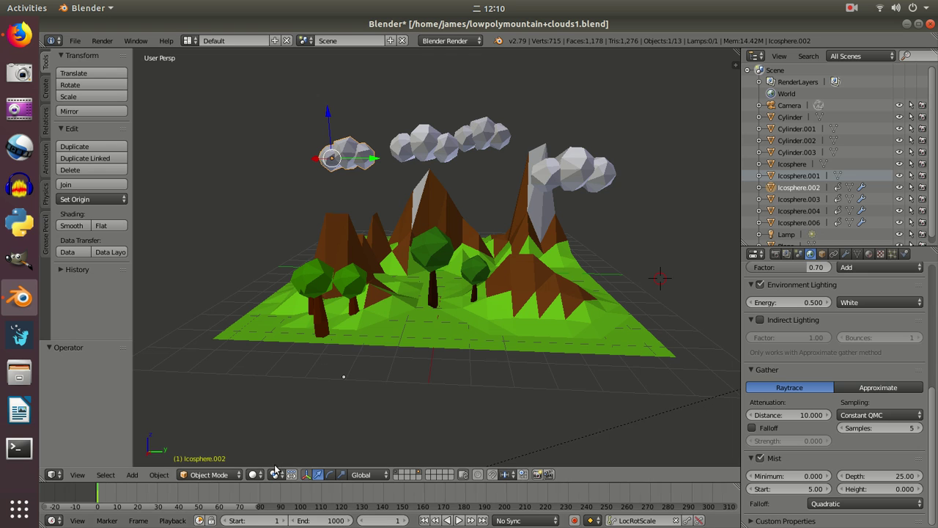
ctrl+scroll(249, 511, down, 6)
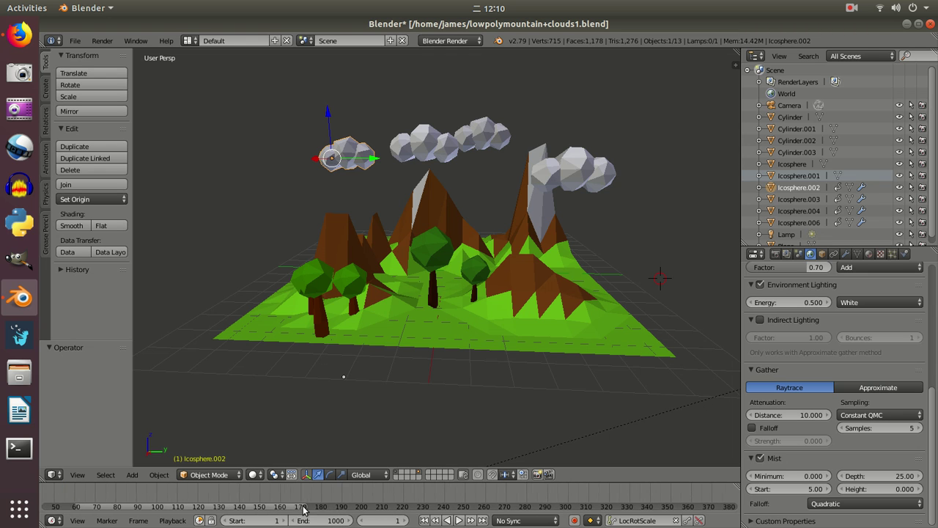
ctrl+scroll(264, 510, up, 5)
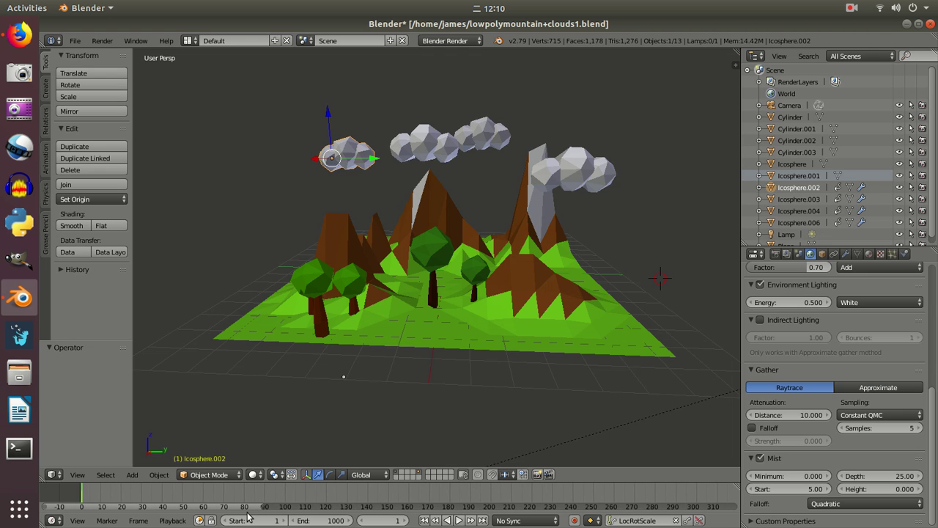
Step: Set the animation's end frame to 250
click(332, 520)
text(25)
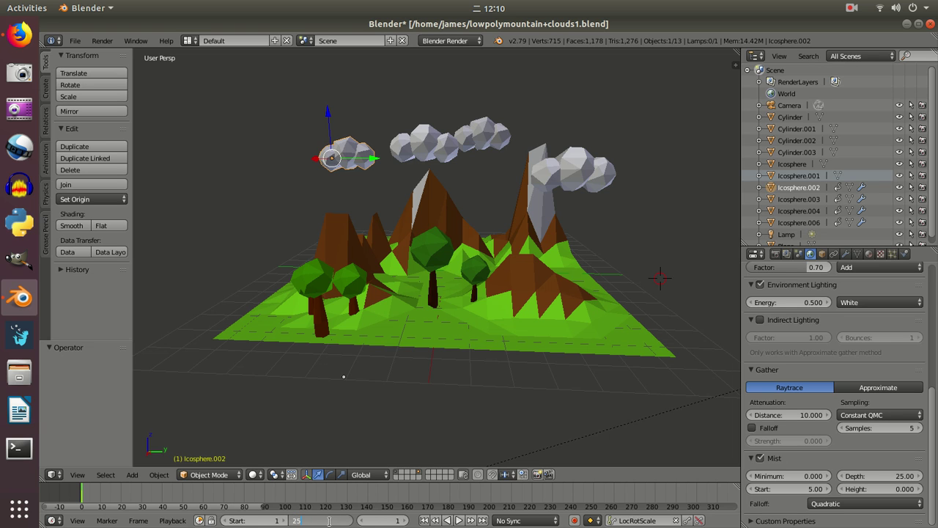
text(0)
key(Return)
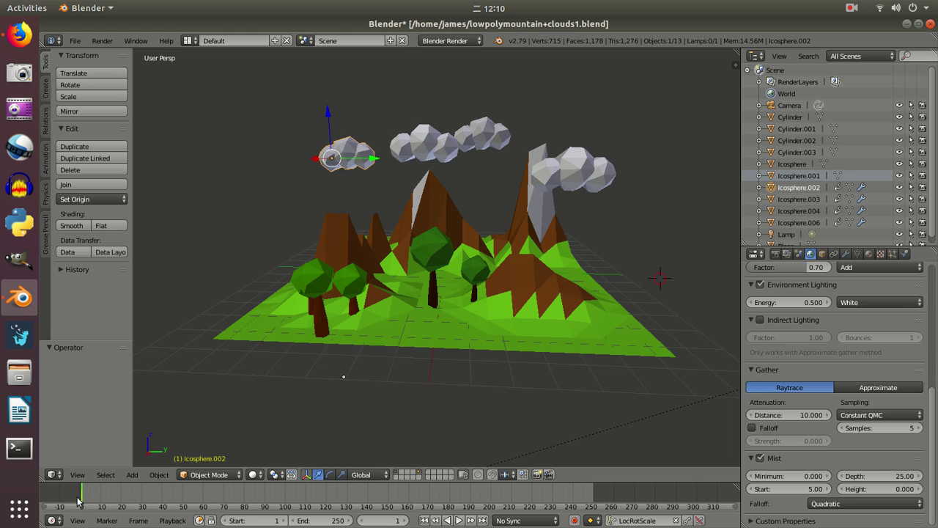
Step: Choose the LocRotScale keying set and insert a keyframe for the leftmost cloud at frame 1
click(634, 521)
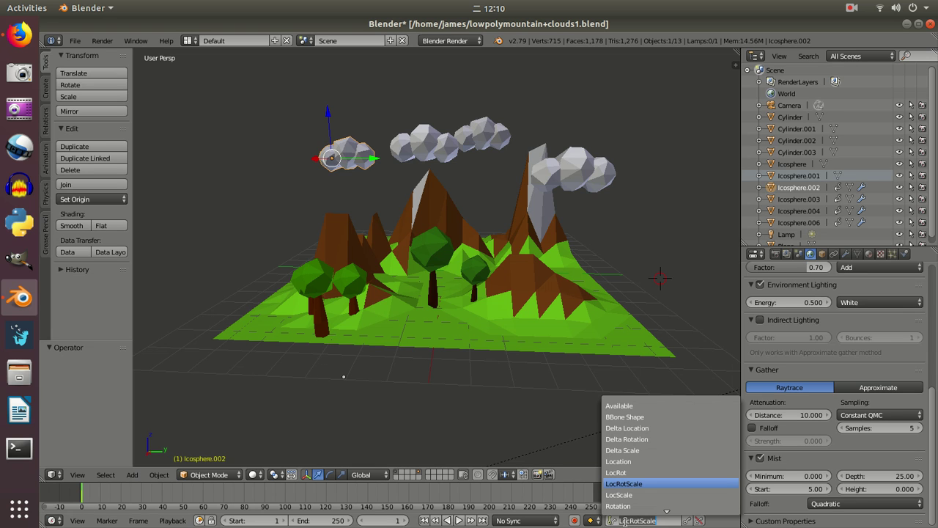
click(624, 484)
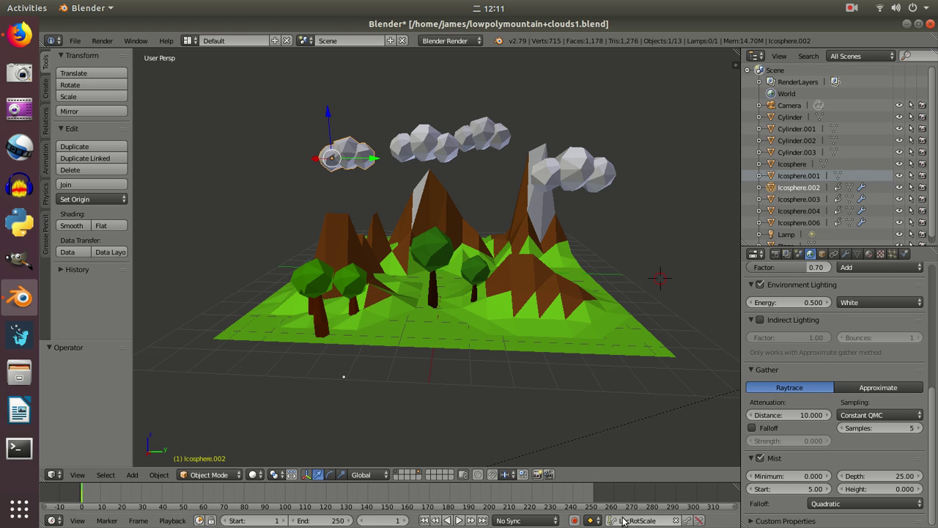
click(687, 521)
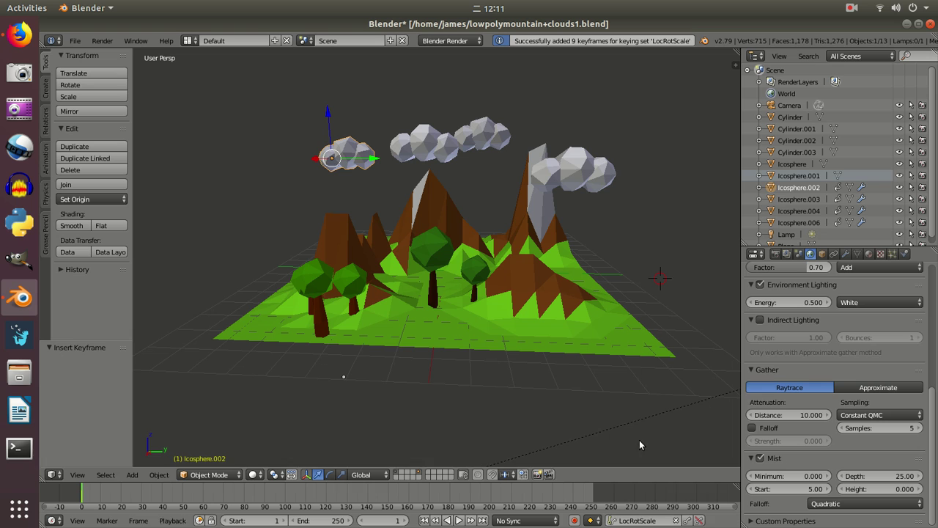
Step: Insert LocRotScale keyframes at frame 1 for the other three clouds: Icosphere.004, Icosphere.003 and Icosphere.006
right_click(435, 154)
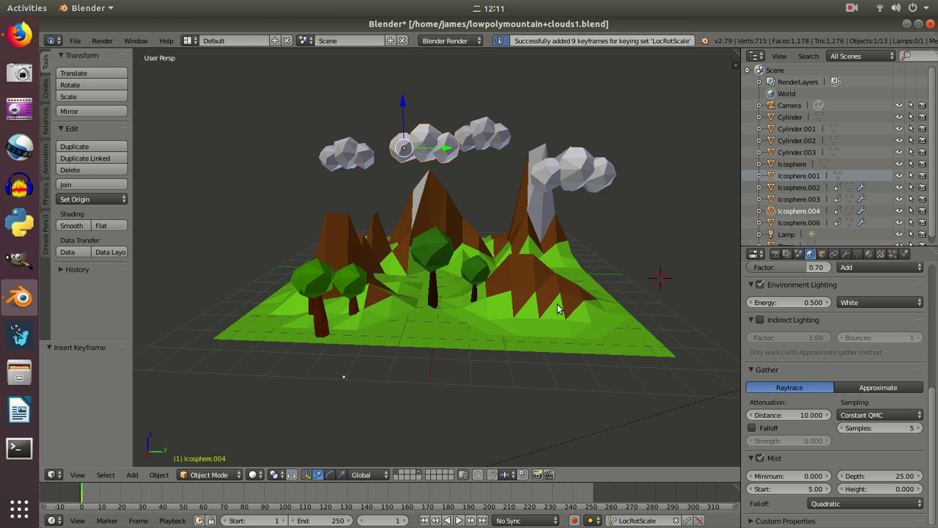
right_click(483, 138)
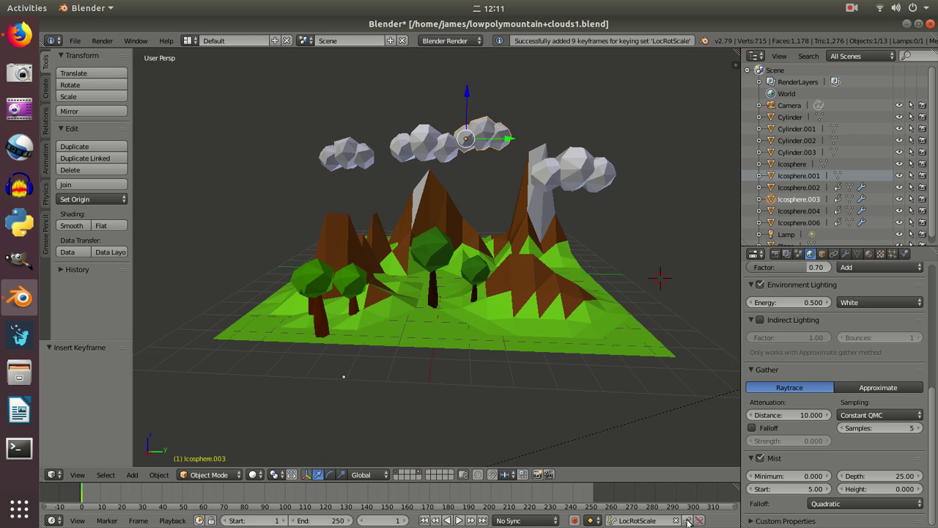
right_click(559, 175)
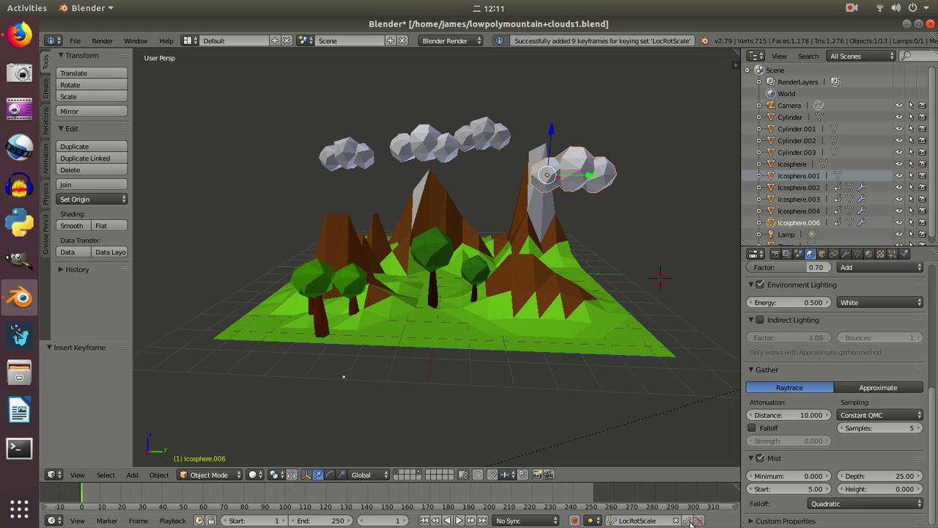
Step: At frame 248, move the leftmost cloud about 8.7 units along Y and 1.4 up, and keyframe it with LocRotScale
click(587, 500)
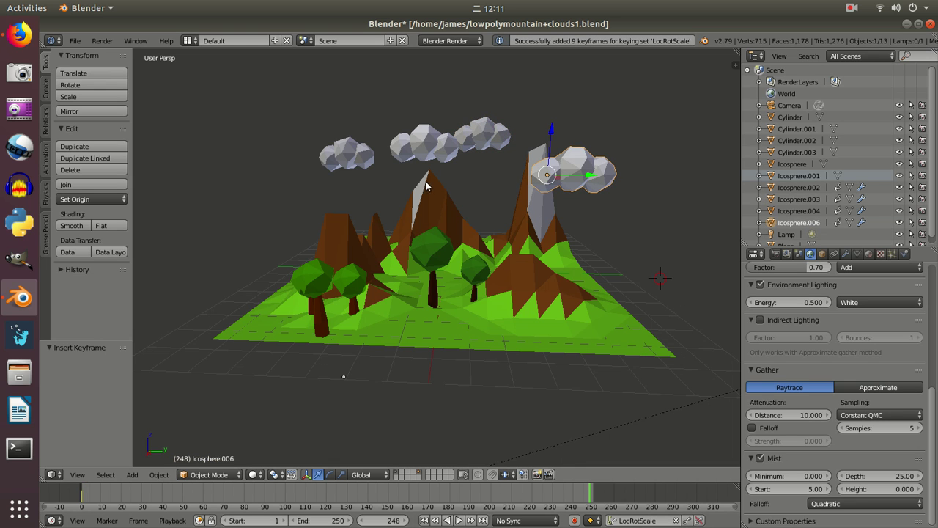
right_click(348, 159)
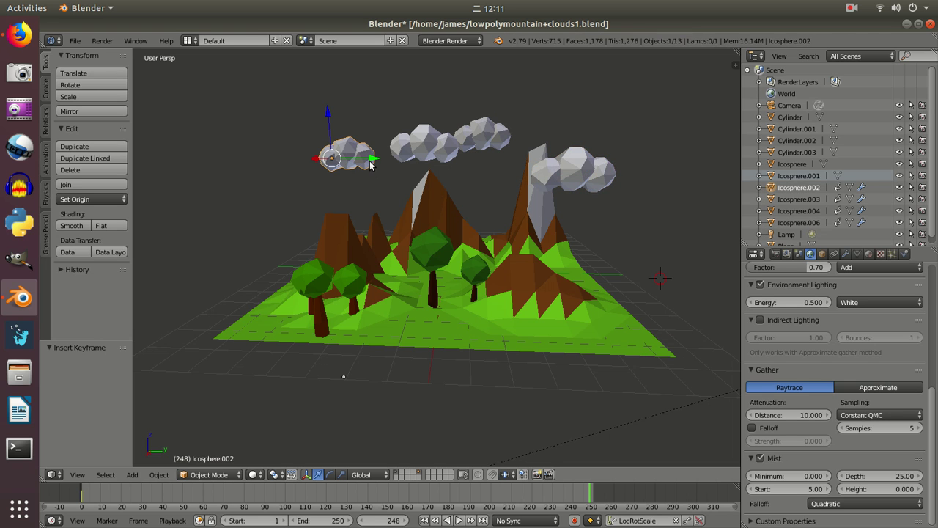
key(g)
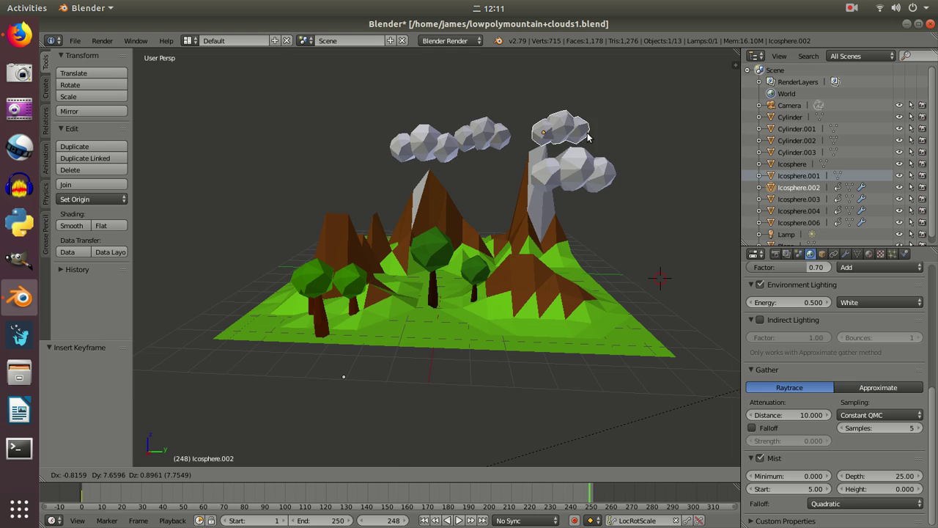
click(611, 123)
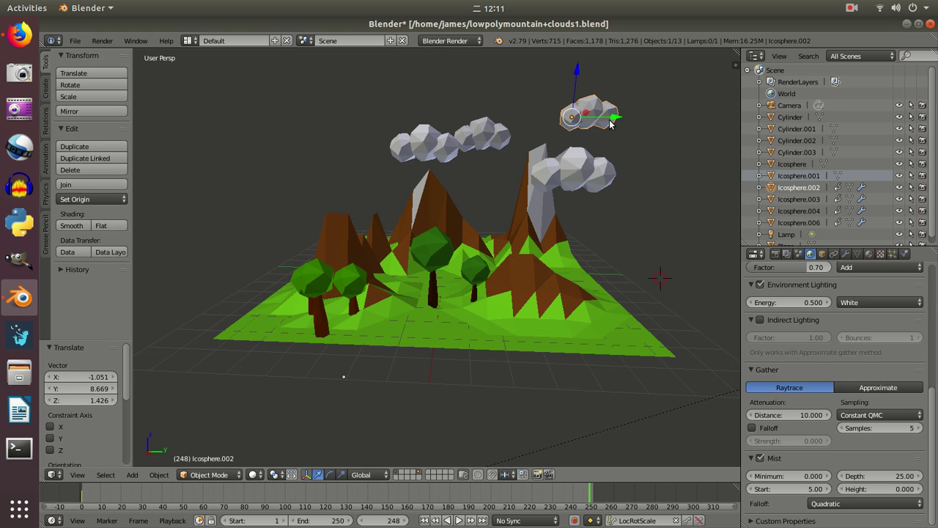
key(i)
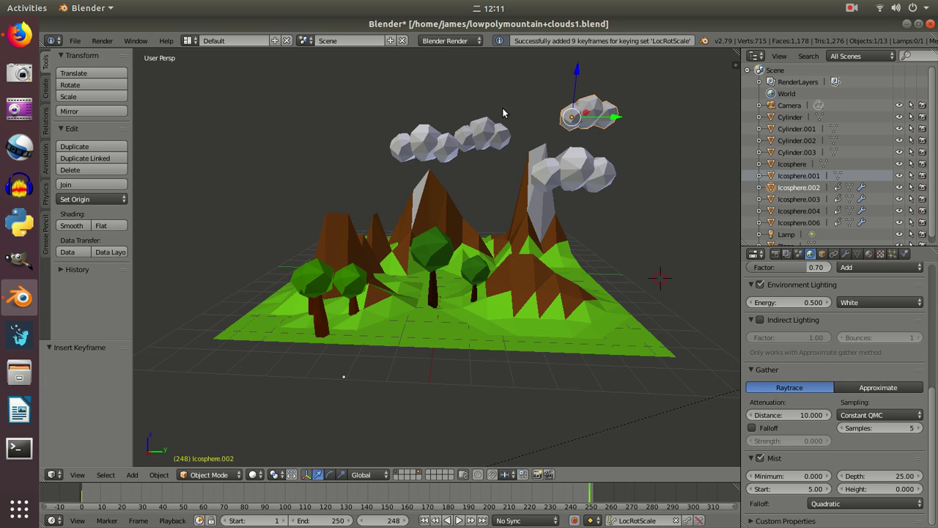
Step: Keyframe cloud Icosphere.003 at frame 248 after moving it about 4 units along Y, and preview the animation
right_click(486, 135)
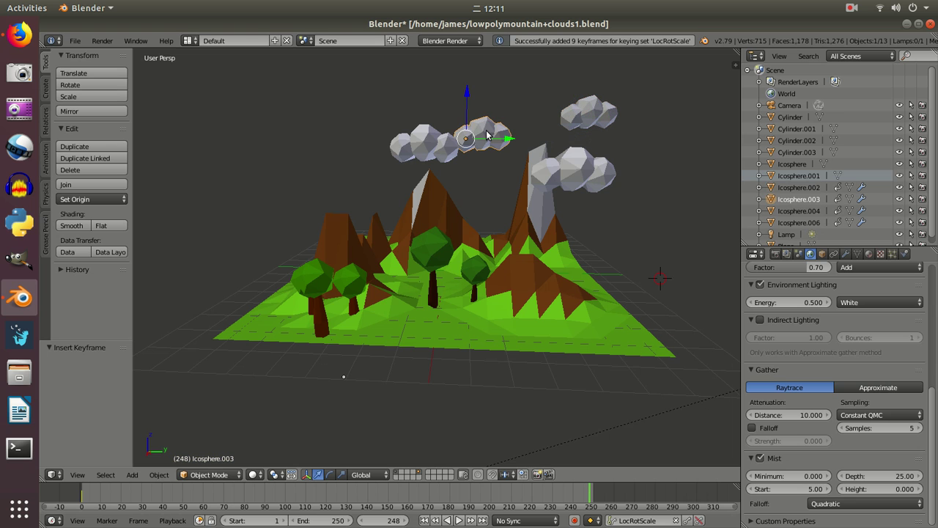
key(g)
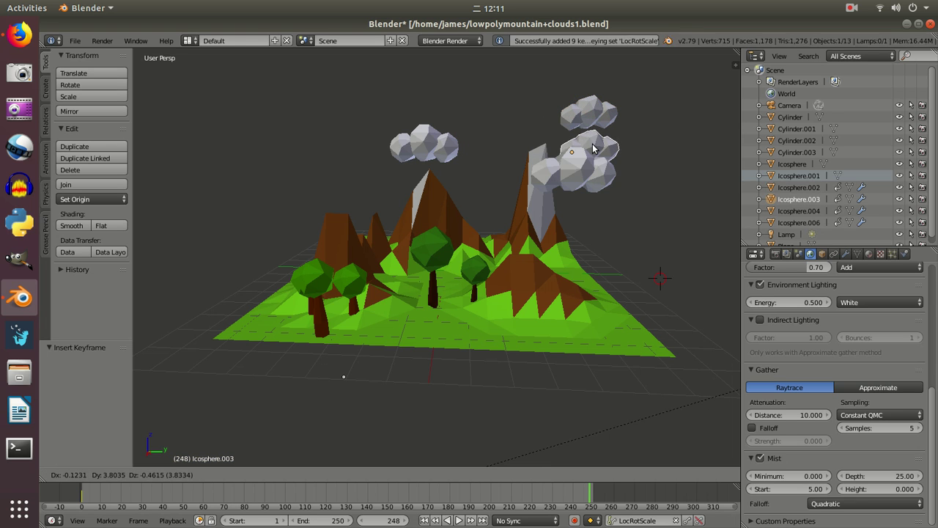
click(598, 147)
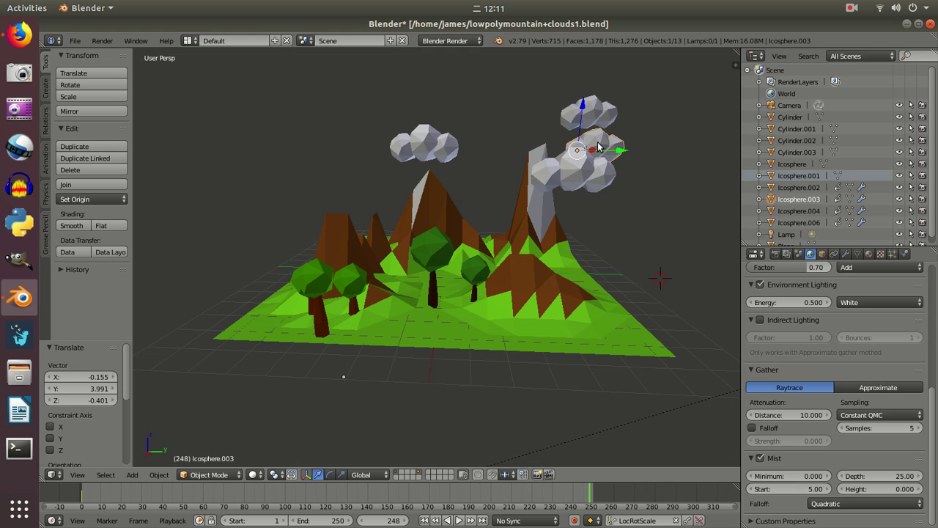
click(687, 520)
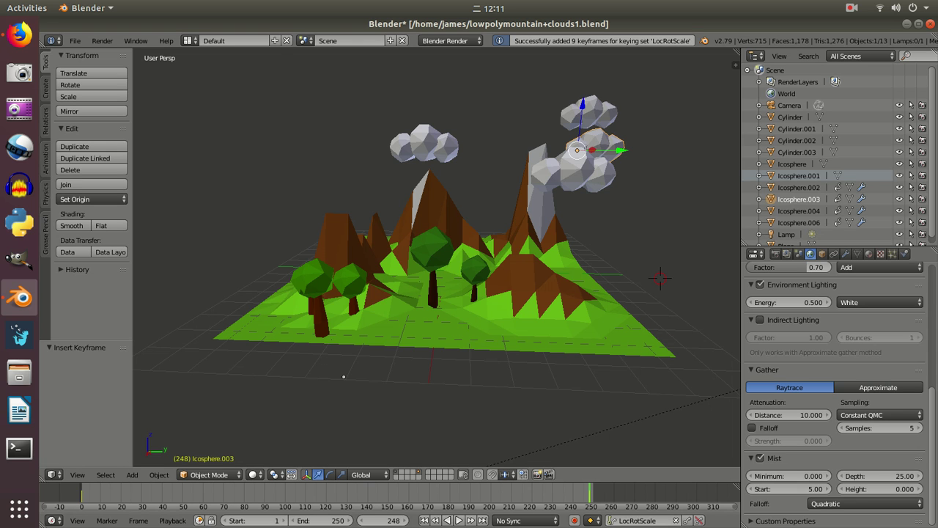
click(459, 520)
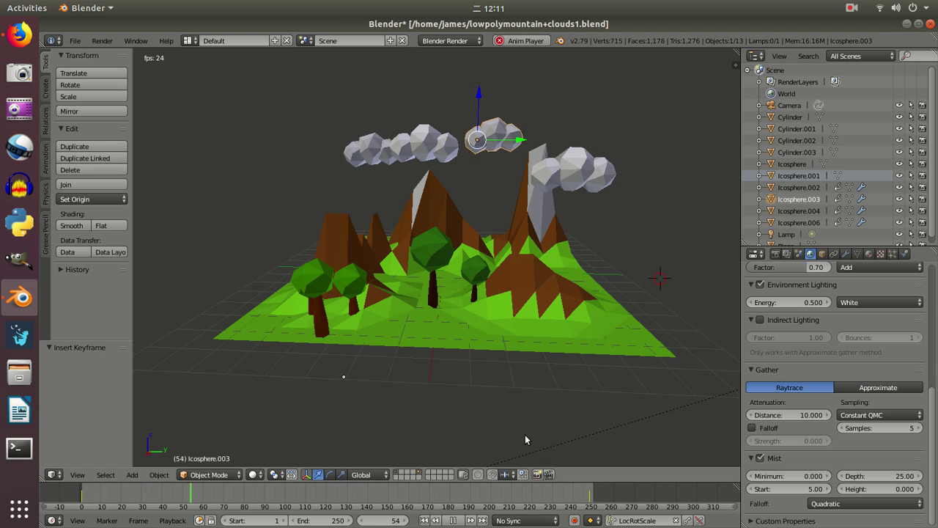
key(alt+a)
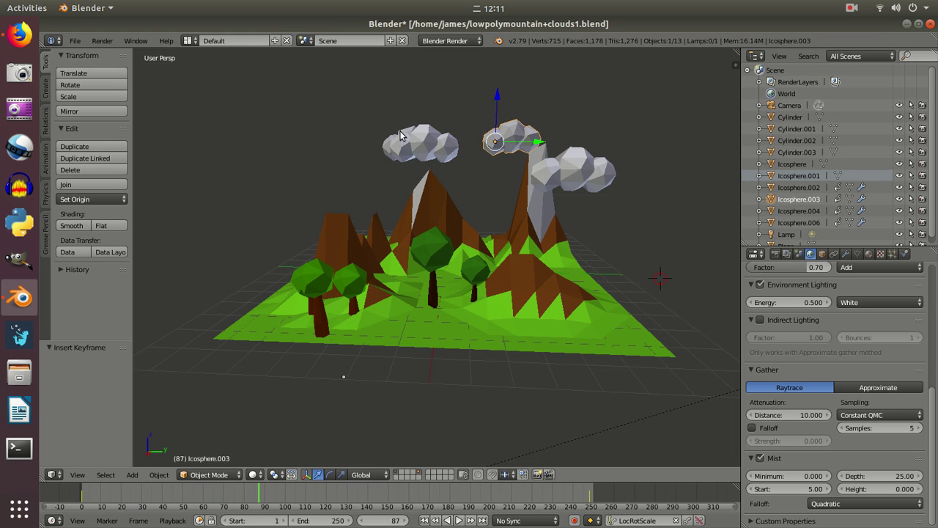
Step: At frame 246, move cloud Icosphere.004 above the central peak about 1.85 units along Y and insert a LocRotScale keyframe
click(587, 503)
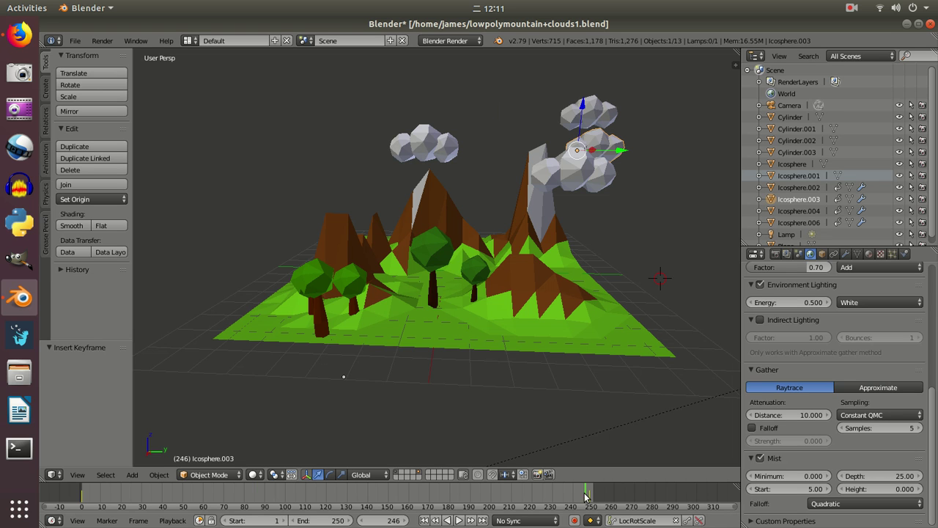
right_click(429, 152)
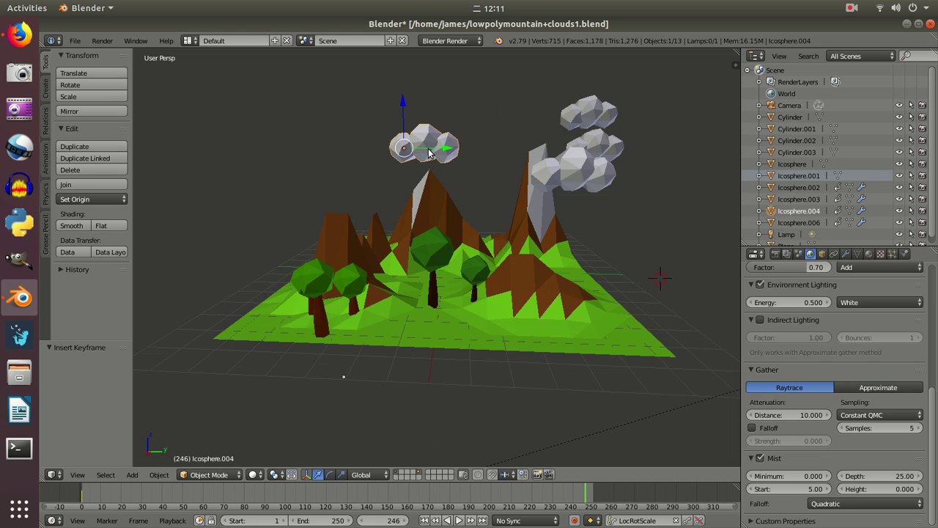
key(g)
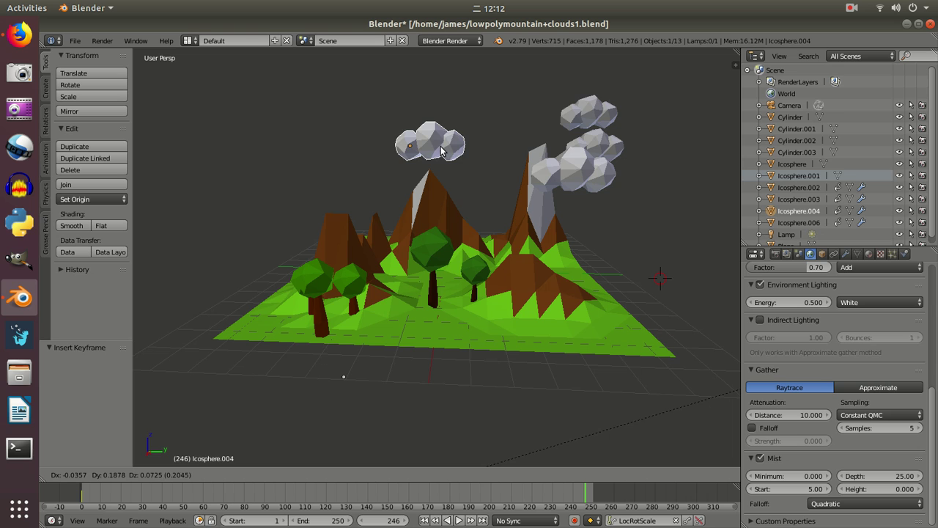
click(486, 150)
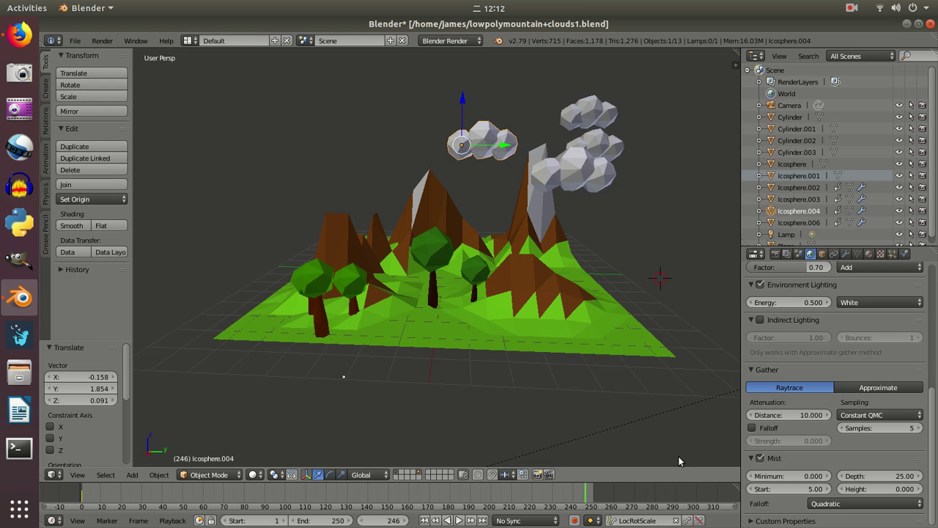
click(590, 520)
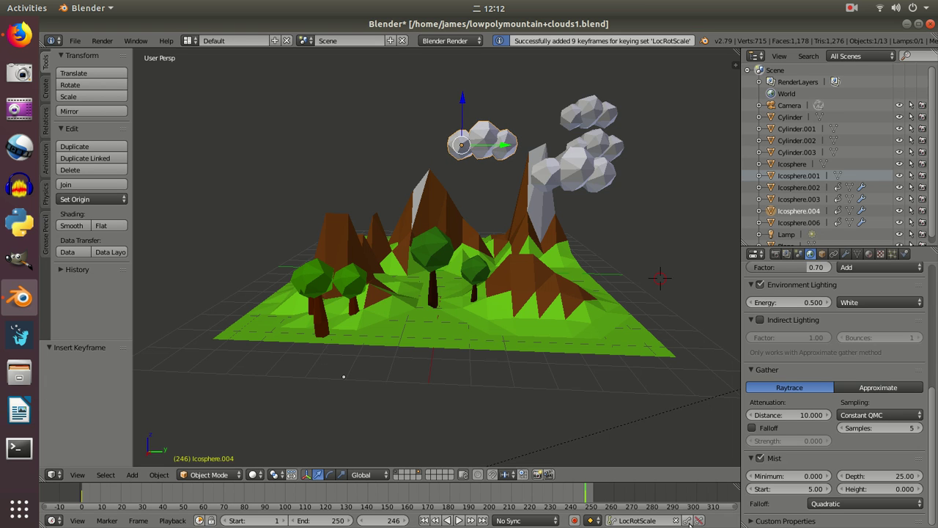
Step: Keyframe cloud Icosphere.006 at frame 246 after moving it about 1.15 units along Y, and preview the animation
right_click(580, 181)
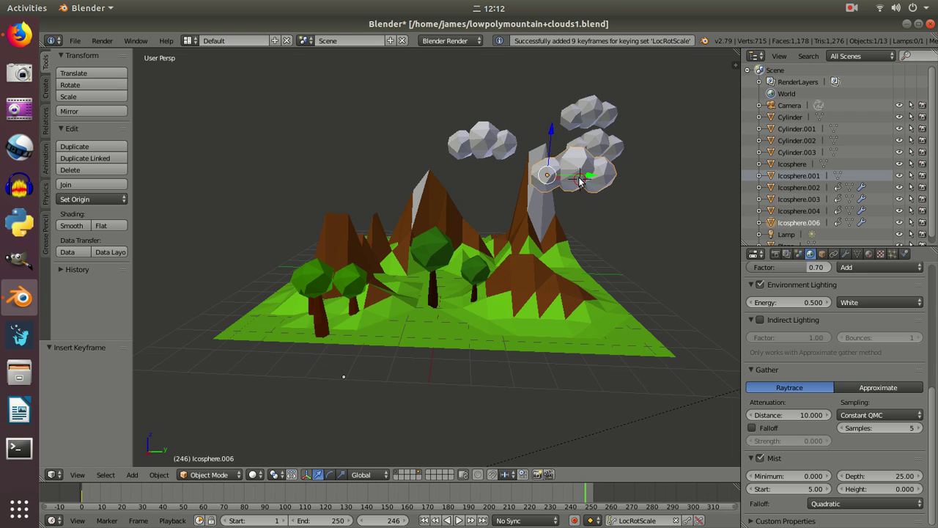
key(g)
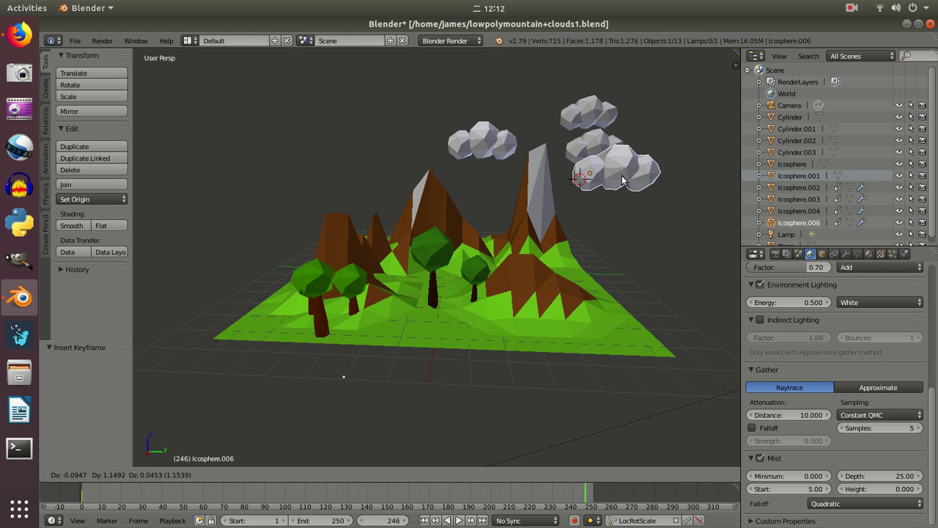
click(623, 177)
click(687, 519)
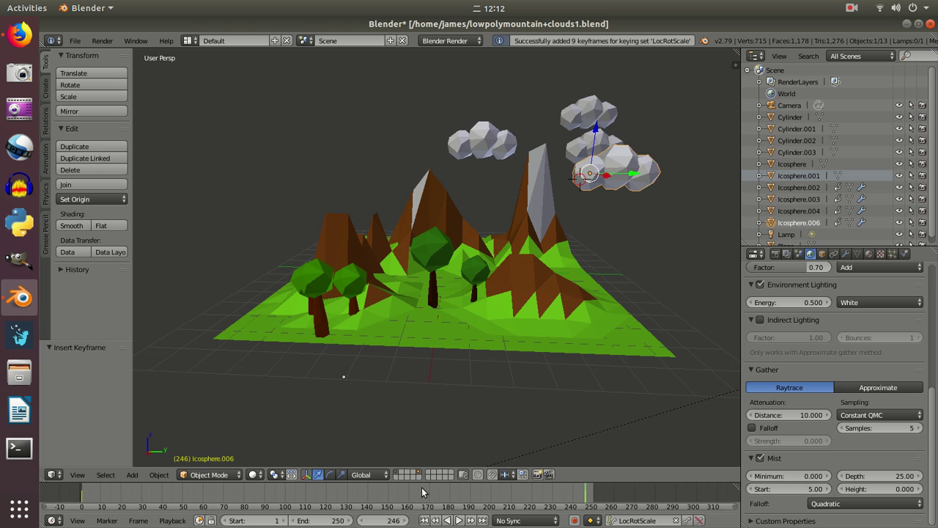
click(459, 519)
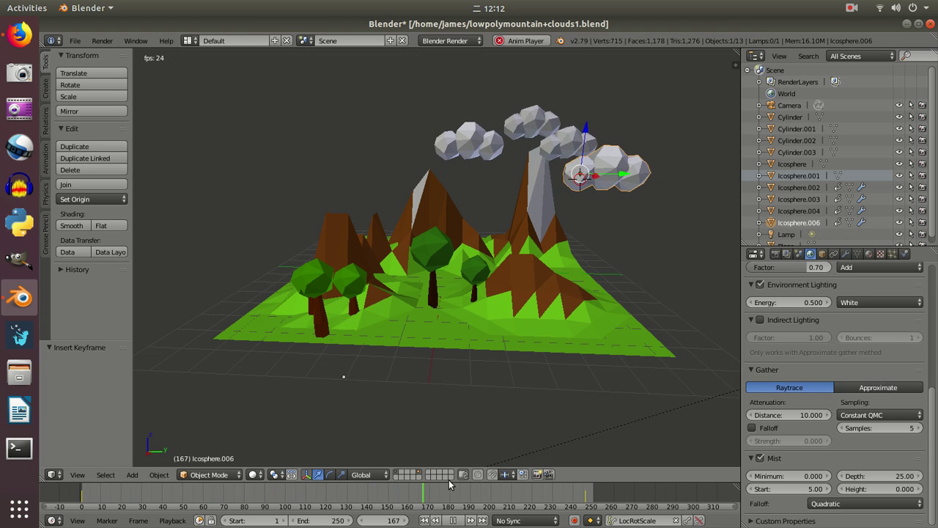
key(alt+a)
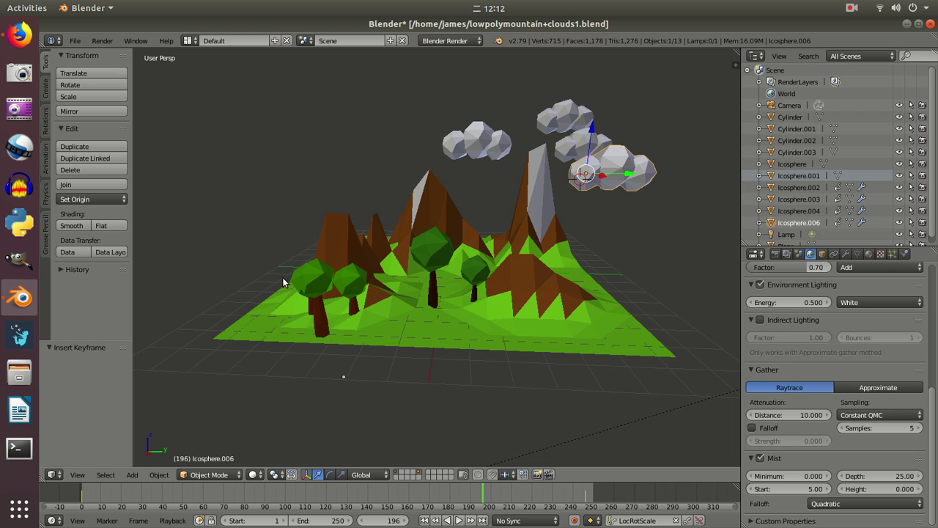
Step: At frame 0, insert LocRotScale keyframes on the trees Icosphere, Icosphere.001, Cylinder.001, Cylinder.002 and Cylinder
right_click(430, 261)
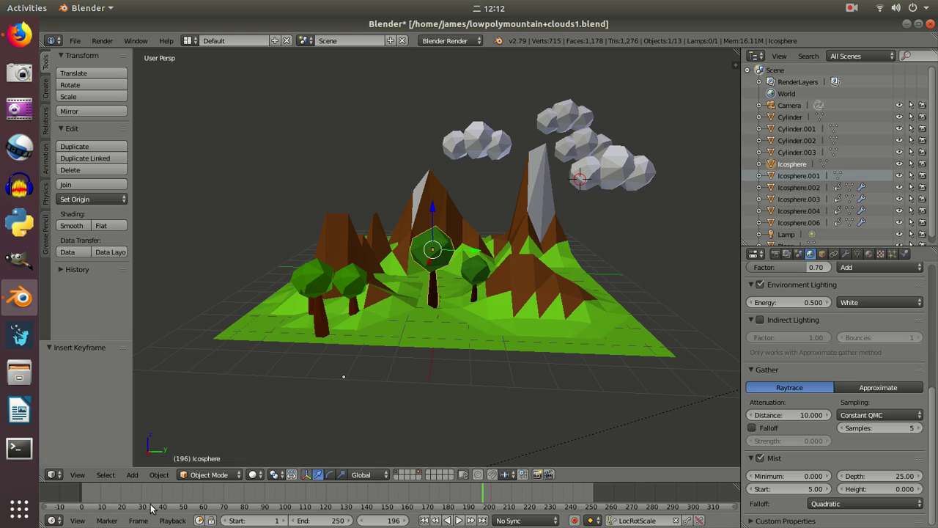
click(82, 502)
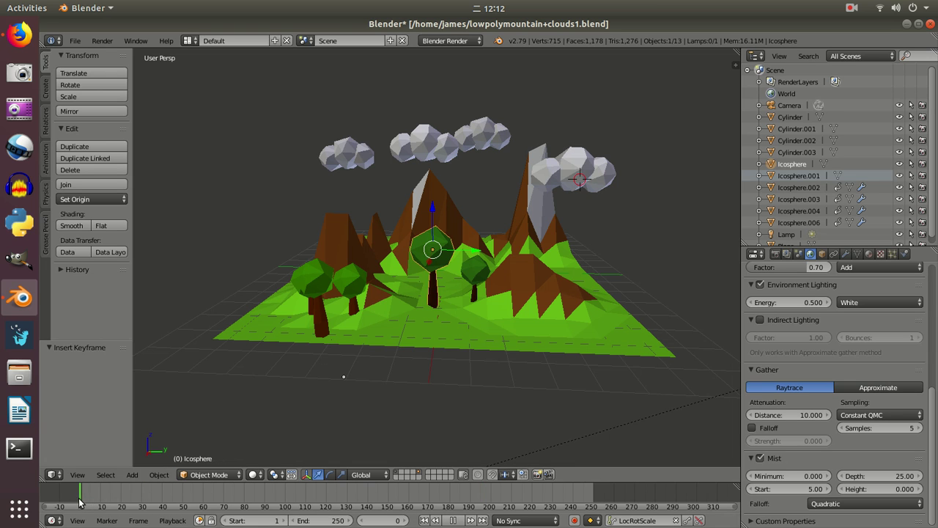
click(686, 521)
right_click(474, 273)
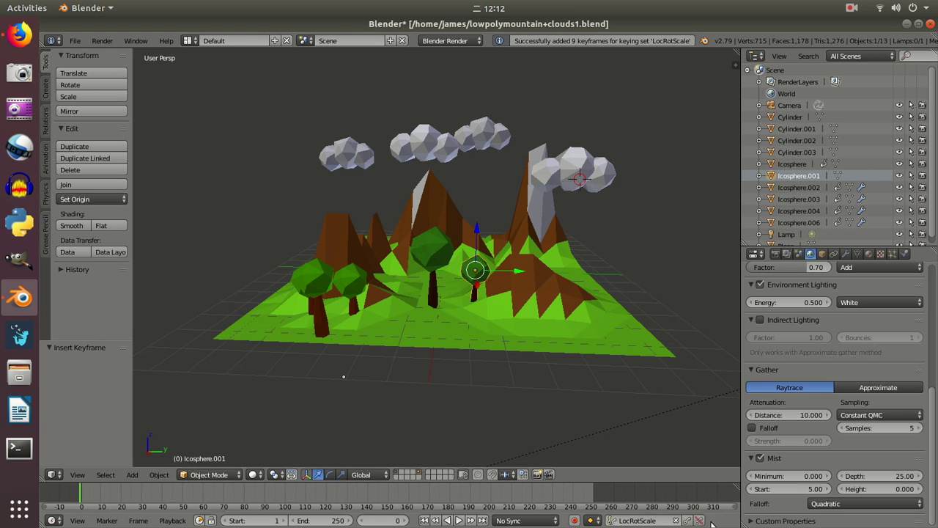
right_click(302, 343)
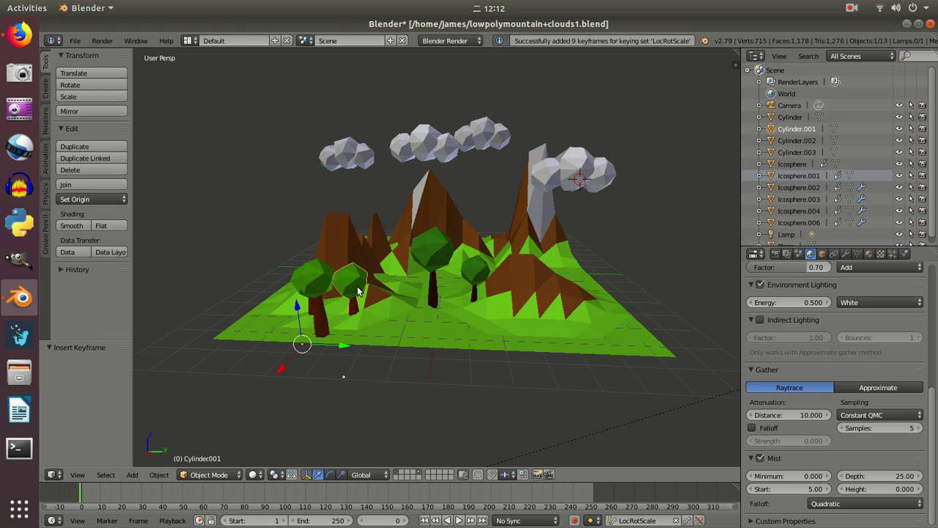
right_click(321, 278)
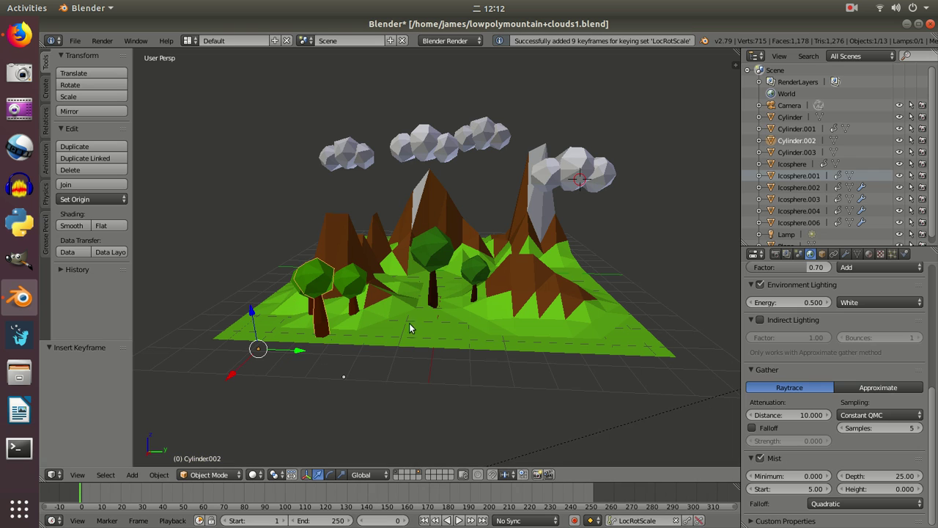
right_click(309, 310)
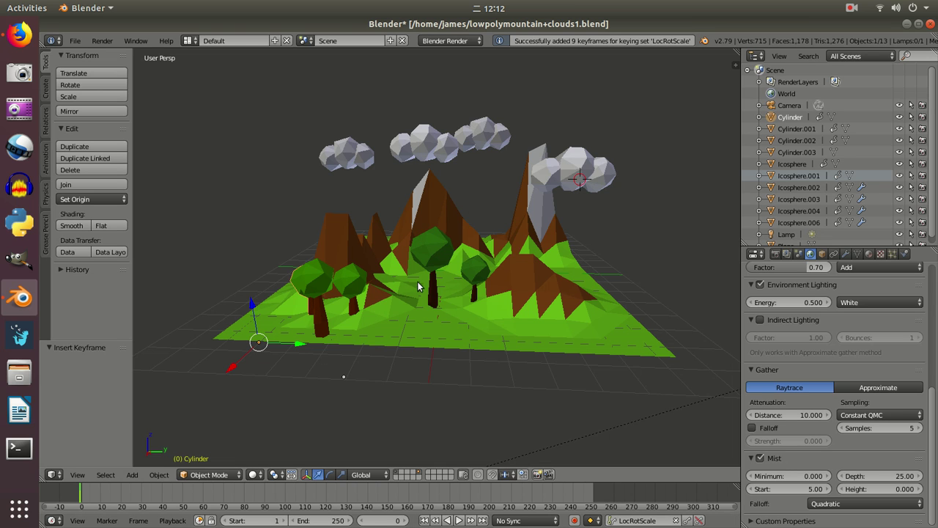
Step: Rotate tree Icosphere.001 about -16.9° around global Z, then go to frame 248 and insert a LocRotScale keyframe on it
right_click(470, 281)
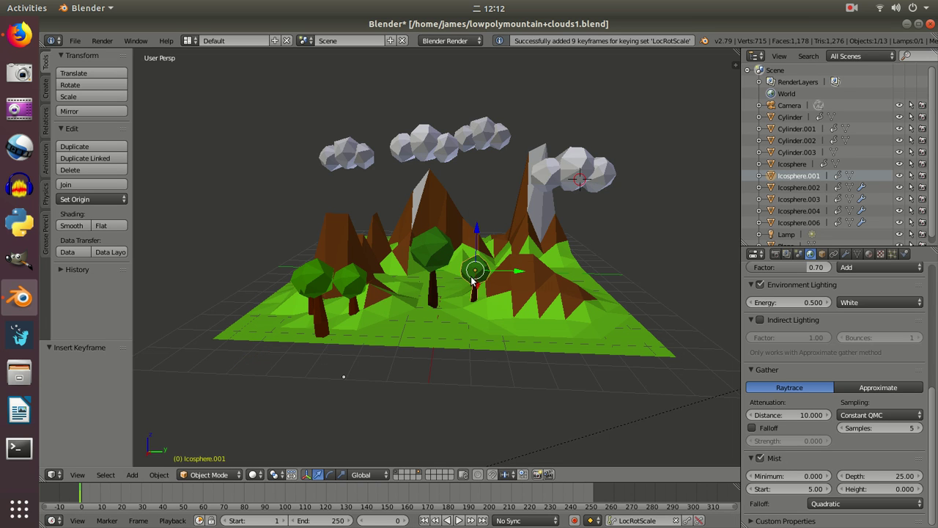
key(r)
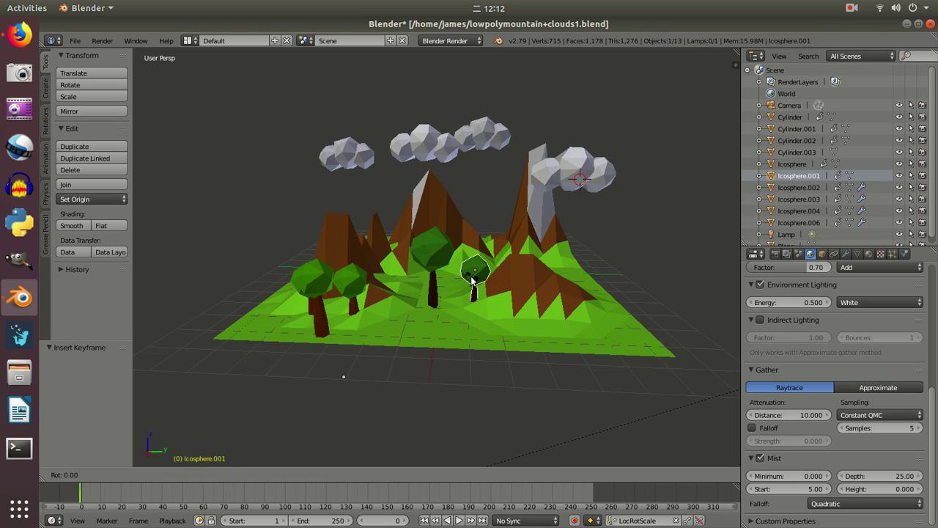
key(z)
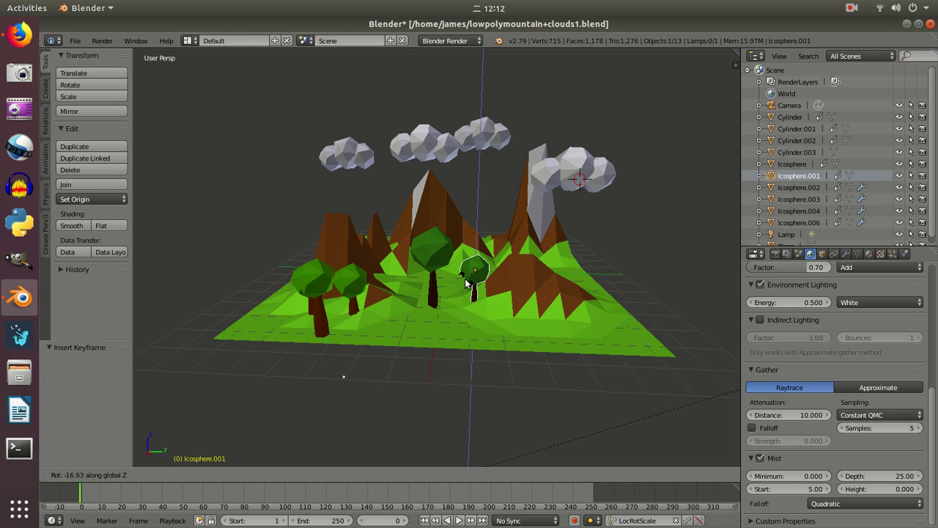
click(466, 283)
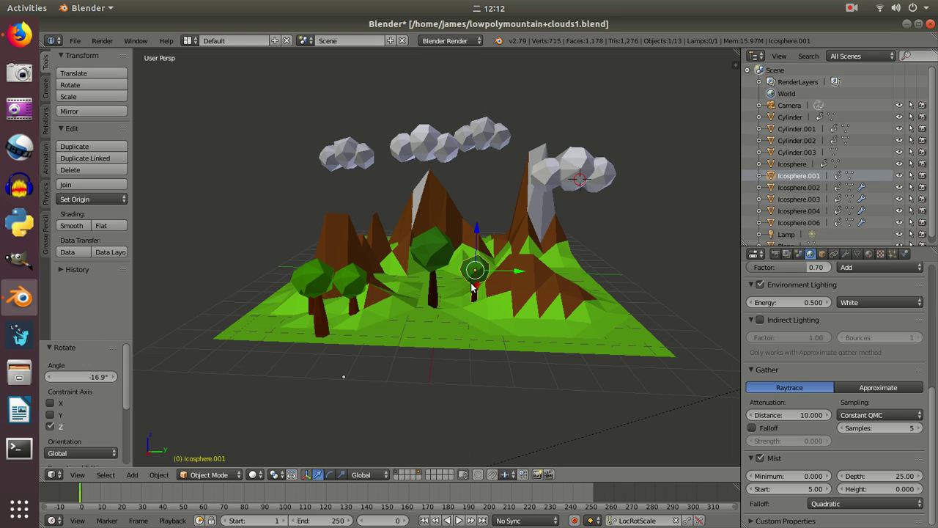
click(590, 497)
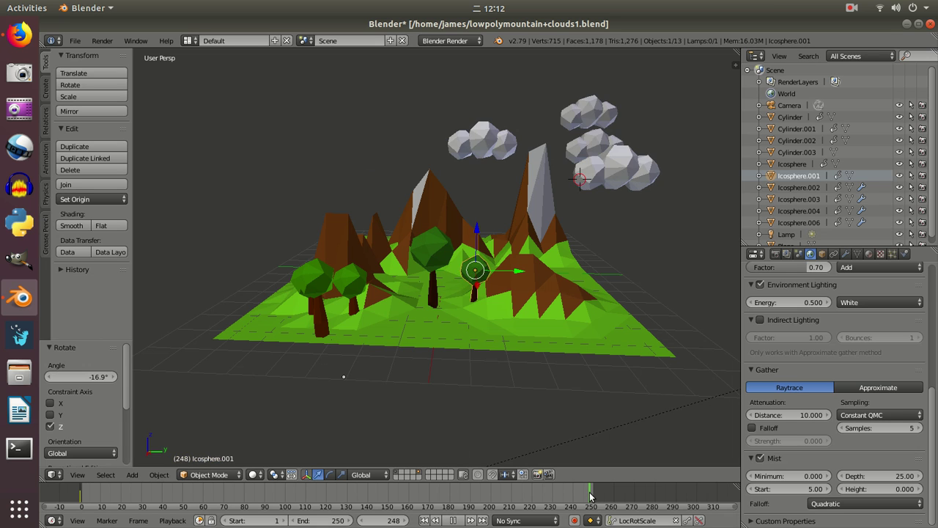
click(685, 521)
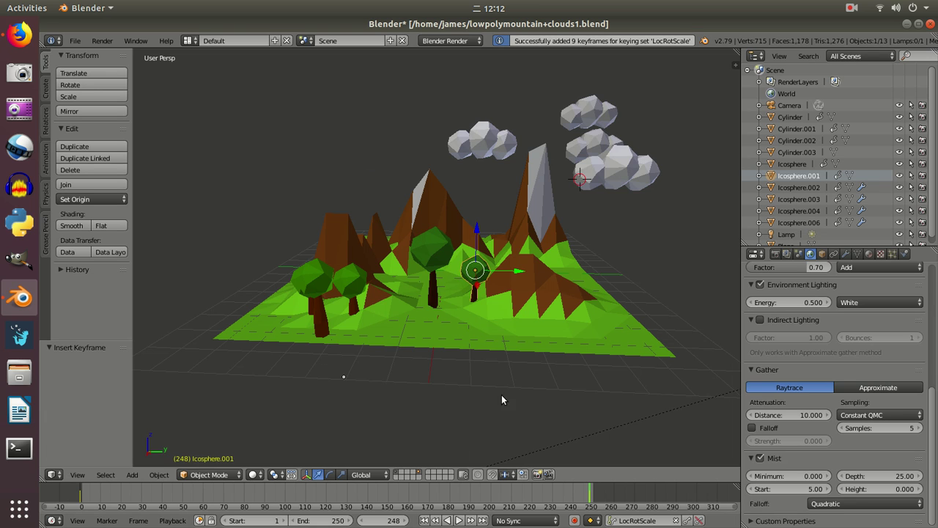
Step: At frame 248, rotate the central tree Icosphere about -20° around global Z and insert a LocRotScale keyframe
right_click(433, 258)
key(r)
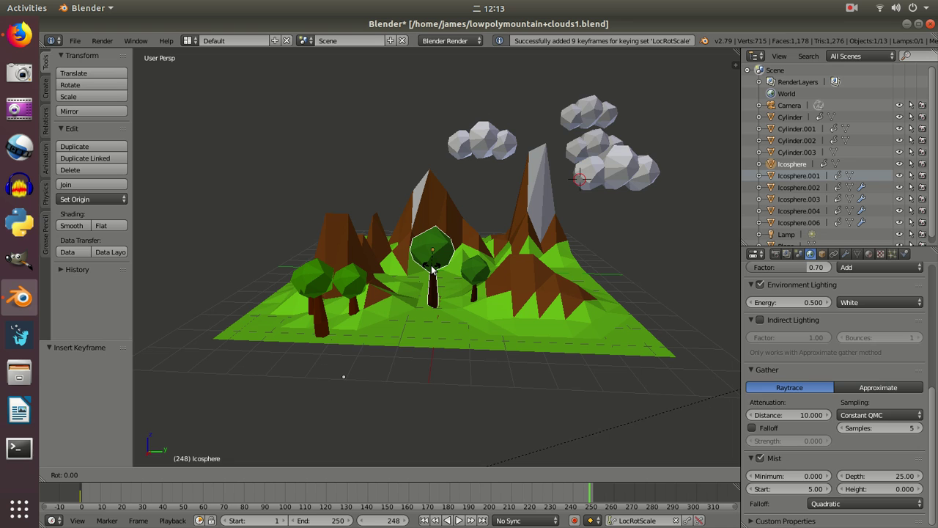
key(z)
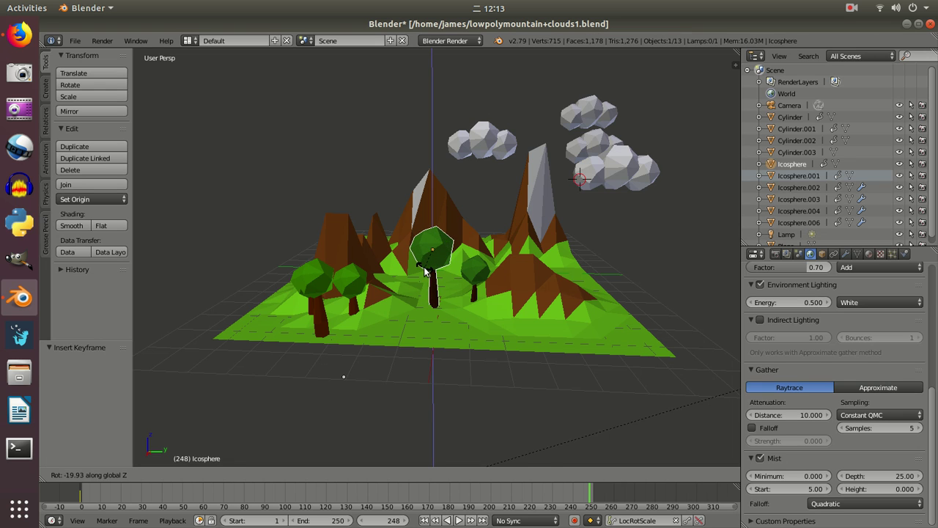
click(428, 271)
click(687, 519)
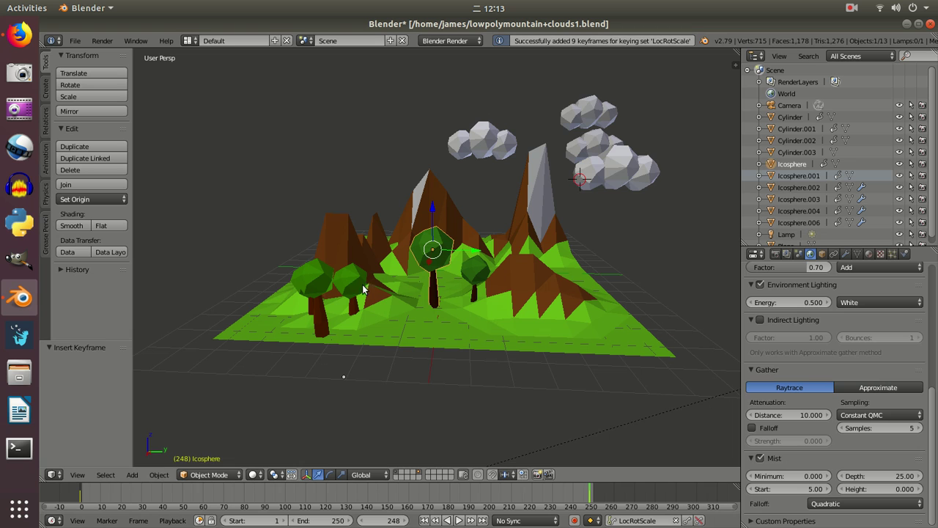
Step: Rotate the leftmost large tree Cylinder.002 about 4.9° around global Z at frame 248, keyframe it with LocRotScale, and preview the animation
right_click(321, 295)
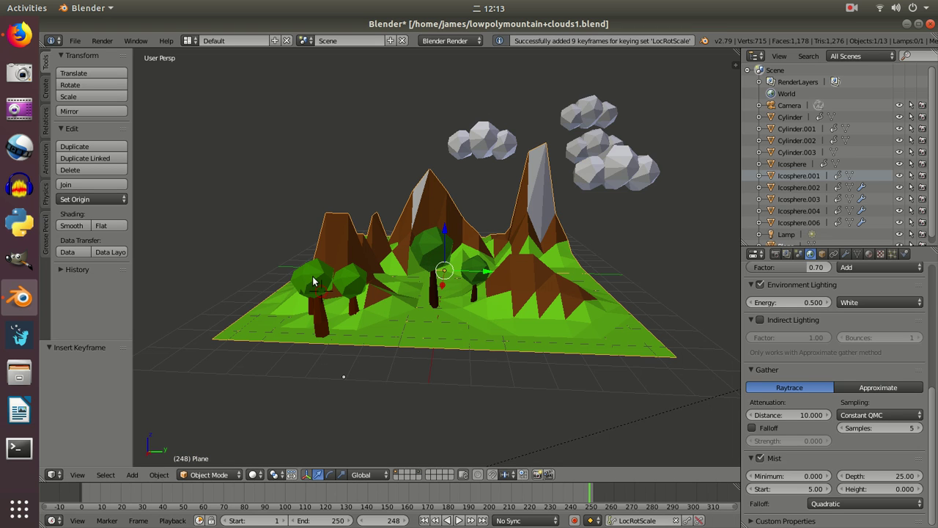
right_click(309, 285)
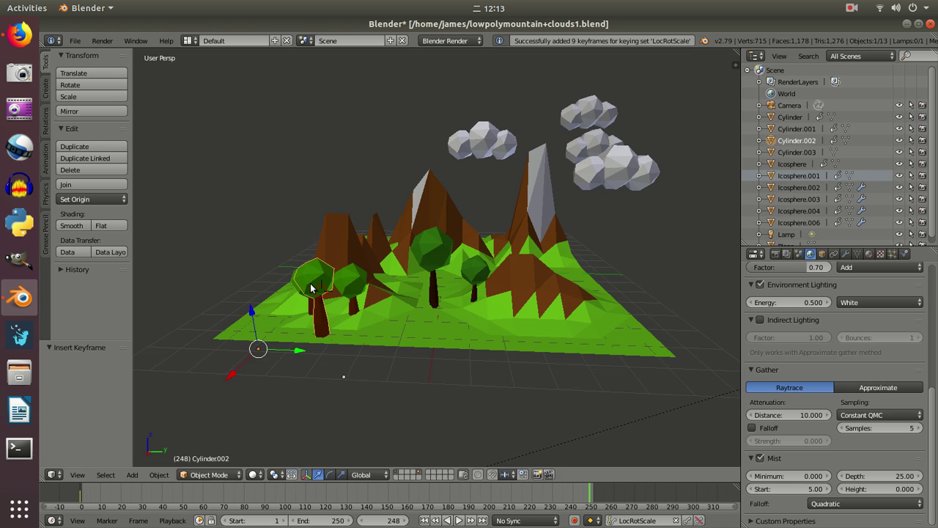
key(r)
key(z)
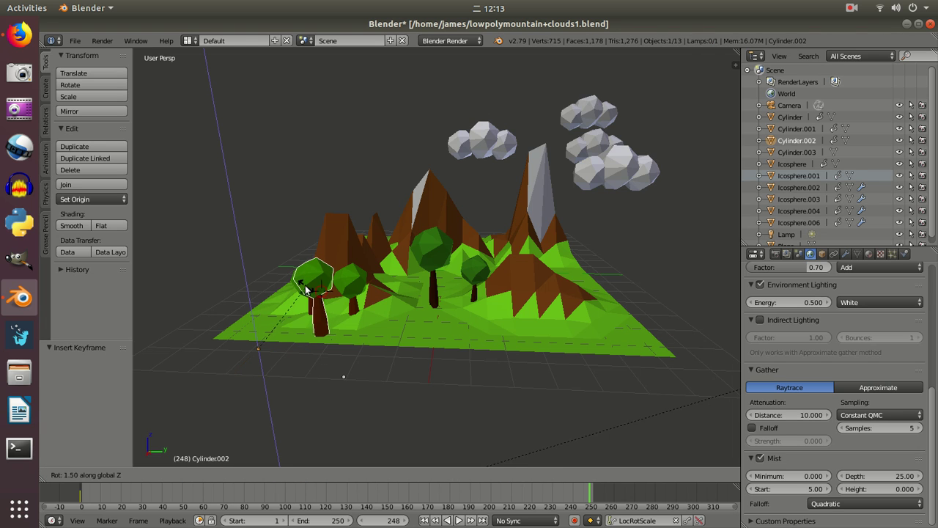
click(300, 286)
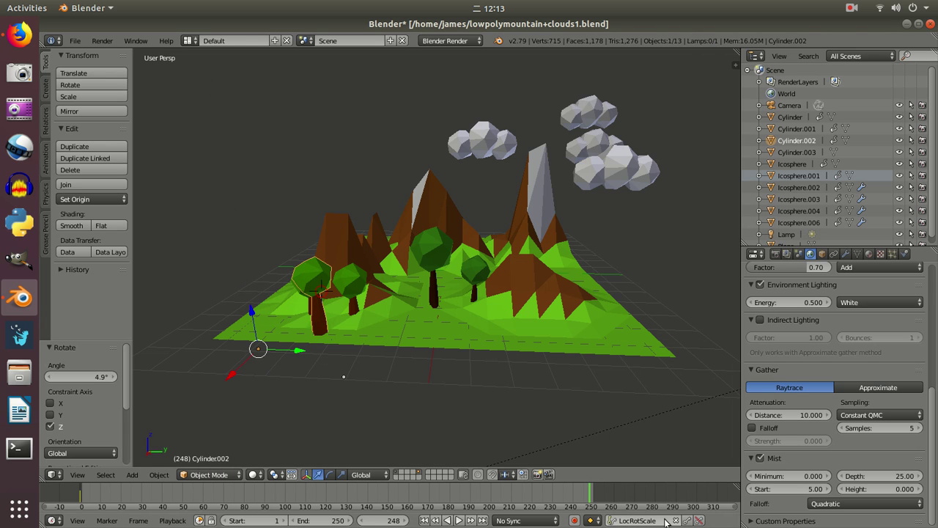
click(688, 521)
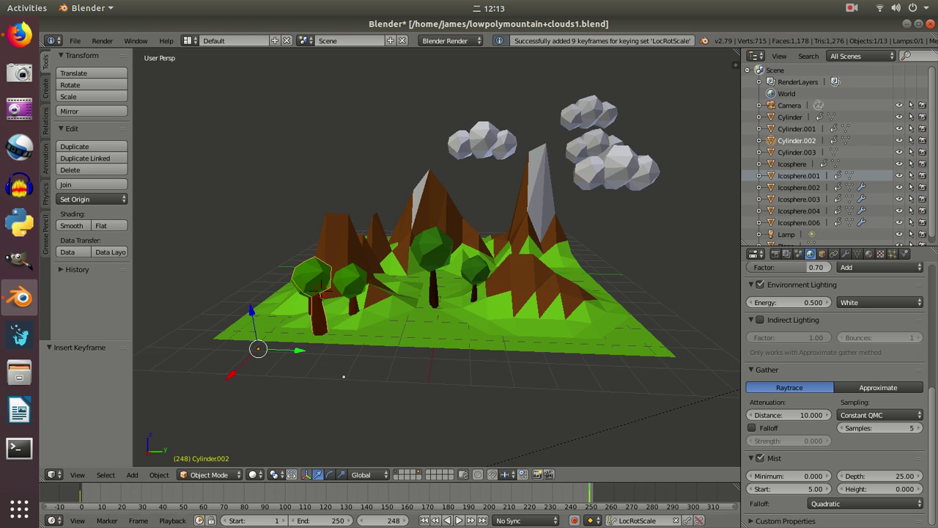
click(459, 520)
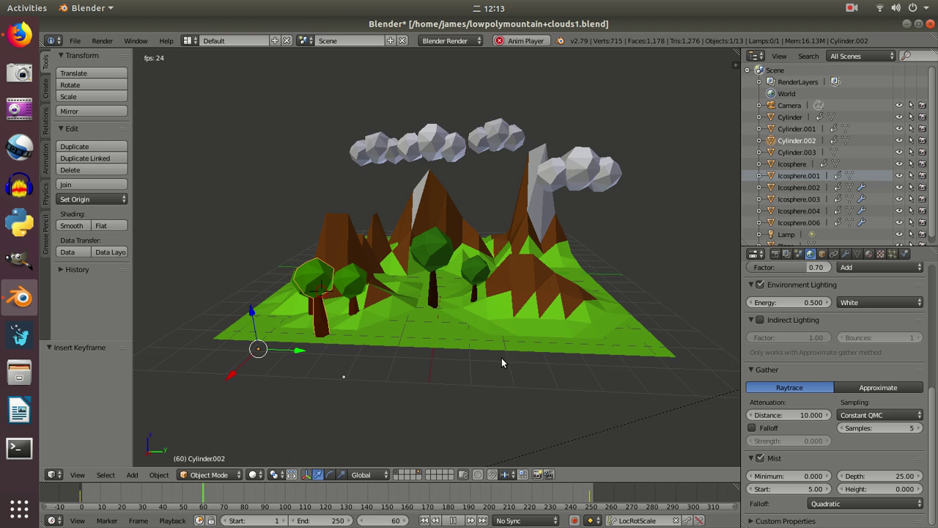
click(454, 520)
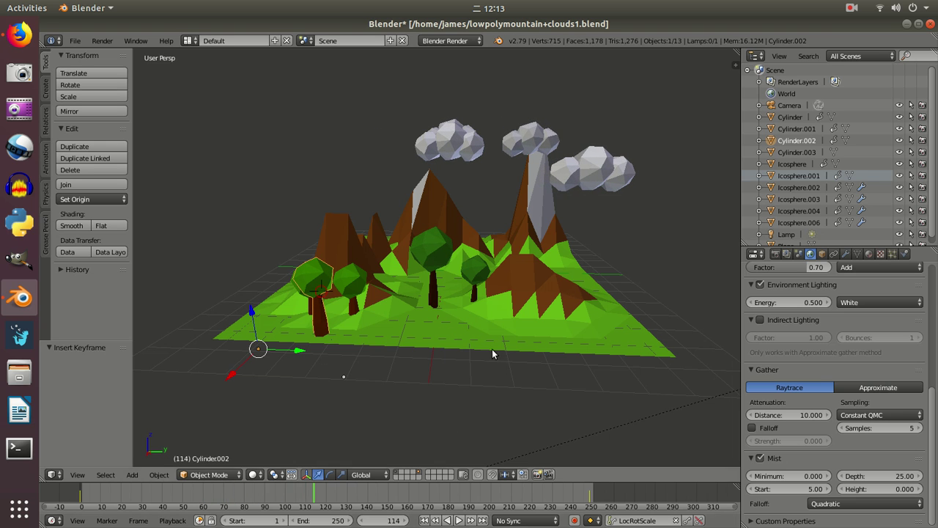
Step: Keep Blender Render as the render engine and render a still of frame 114
click(469, 41)
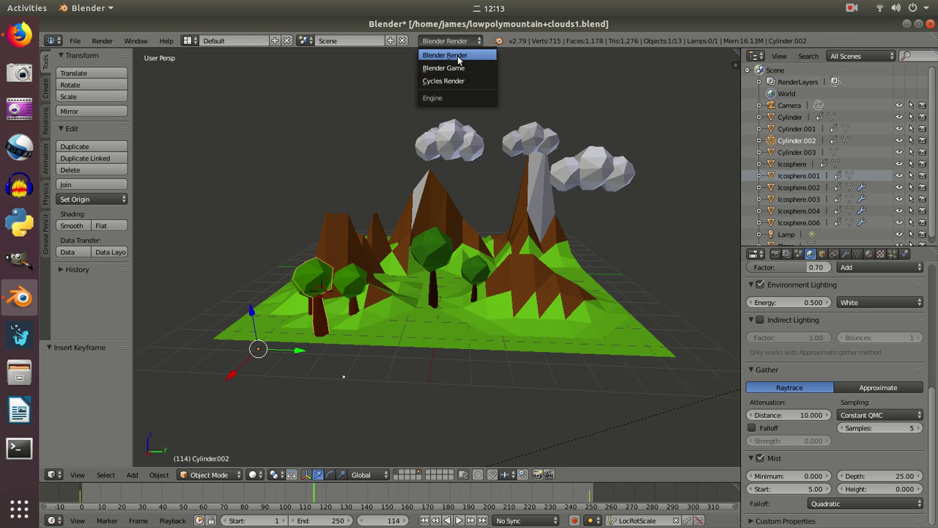
click(458, 60)
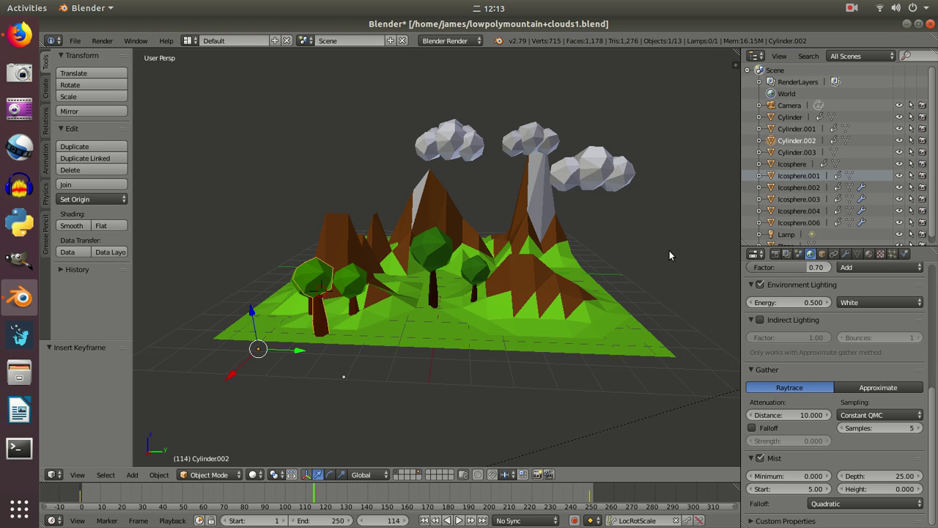
key(F12)
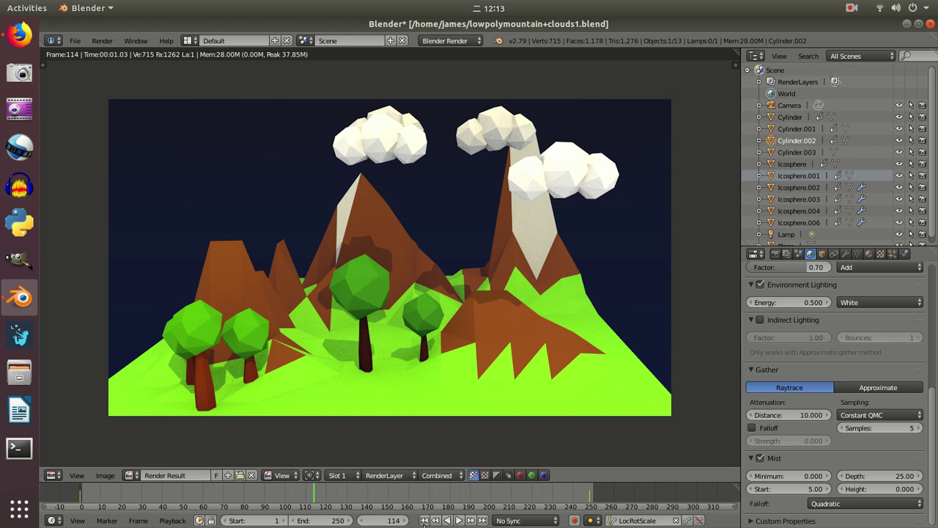
Step: Play the animation on to frame 149, render that frame as a still, and return to the 3D scene
click(460, 521)
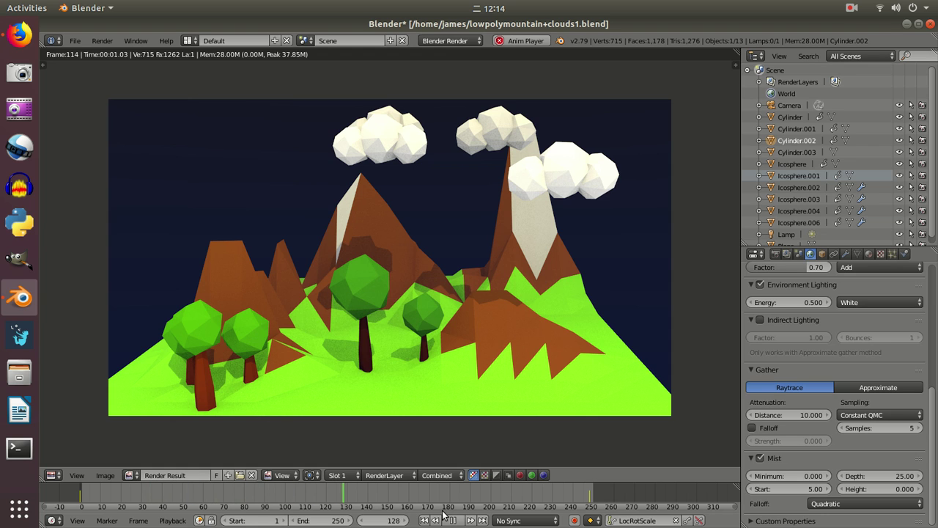
click(452, 520)
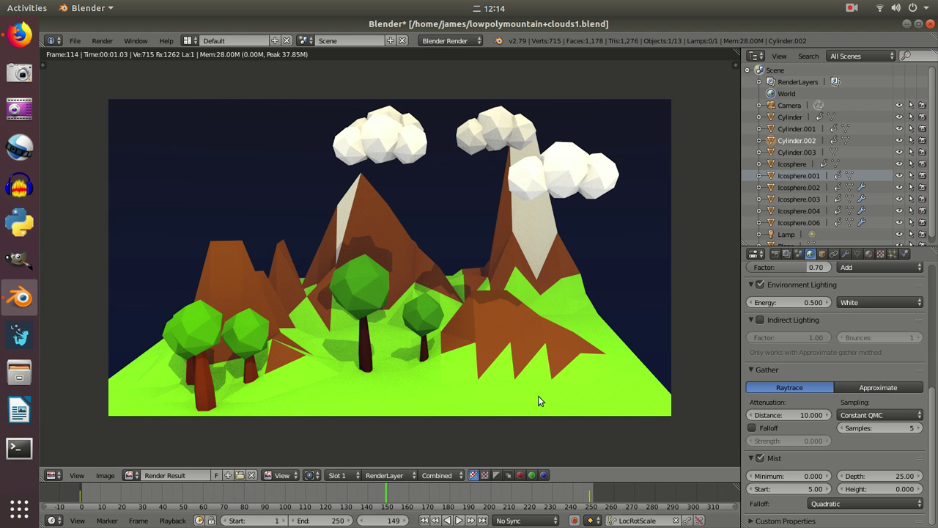
key(F12)
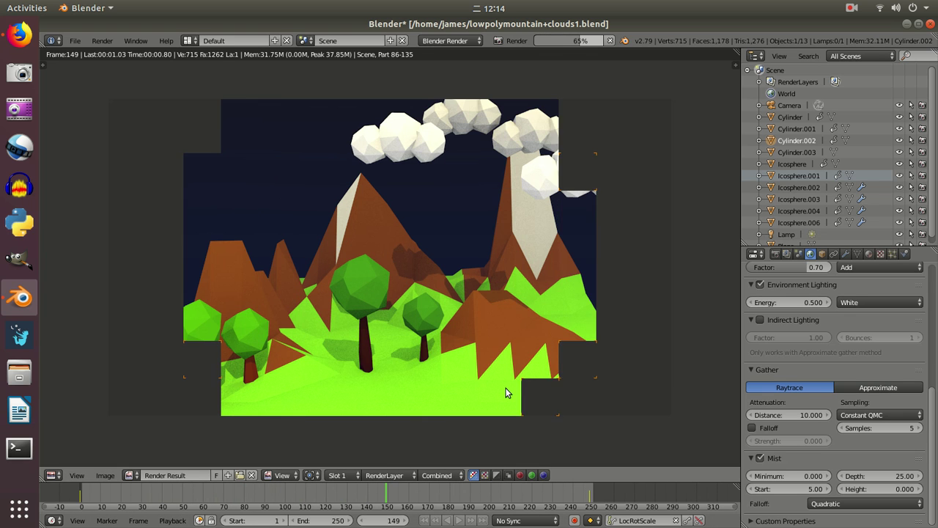
key(Escape)
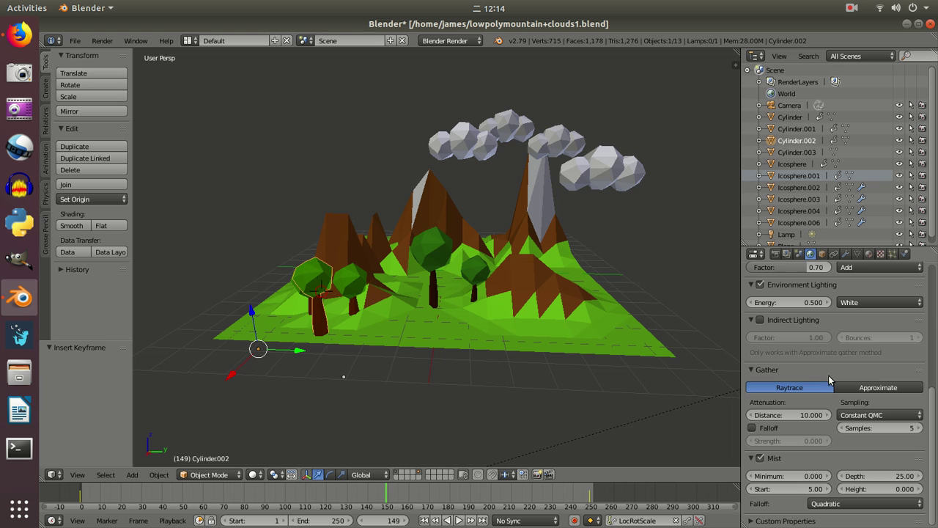
Step: Set the render dimensions to the HDV NTSC 1080p preset
click(775, 253)
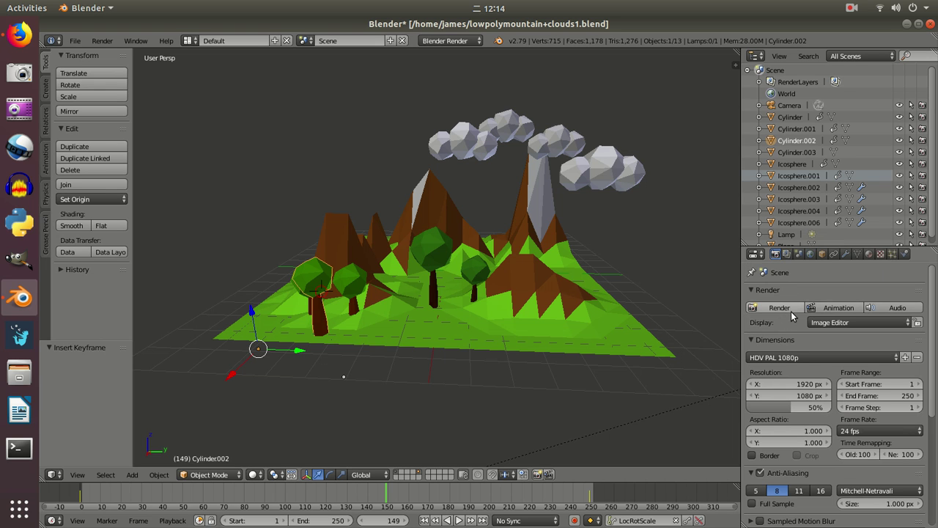
click(807, 358)
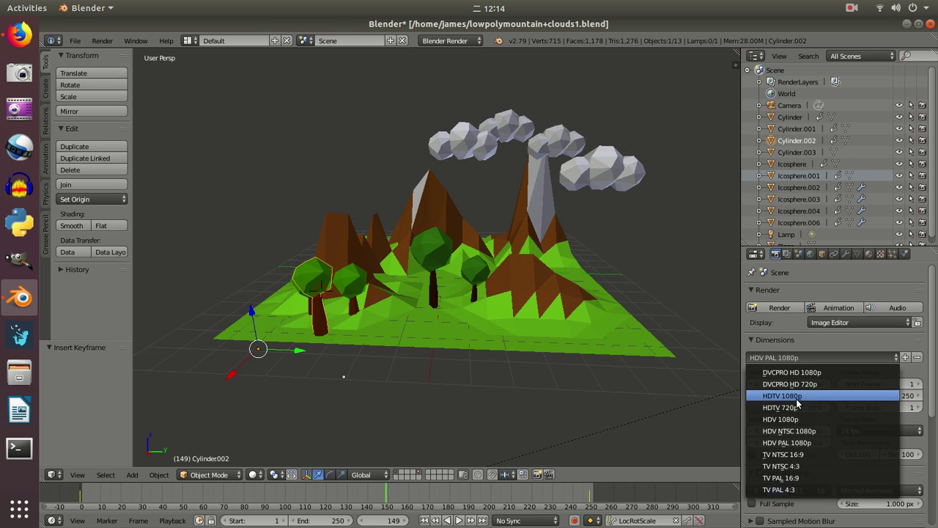
click(810, 437)
Step: Set the render output folder to the Desktop in place of /tmp/
scroll(821, 380, down, 2)
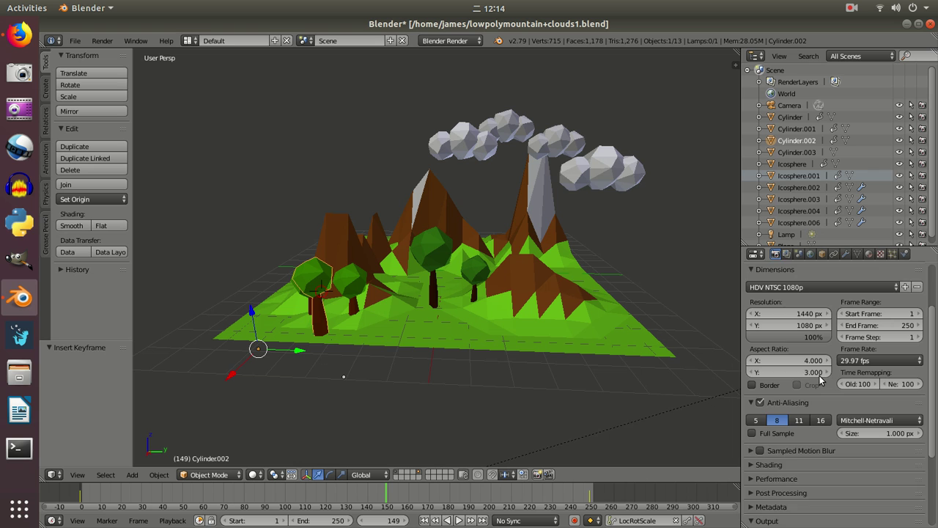
scroll(820, 380, down, 4)
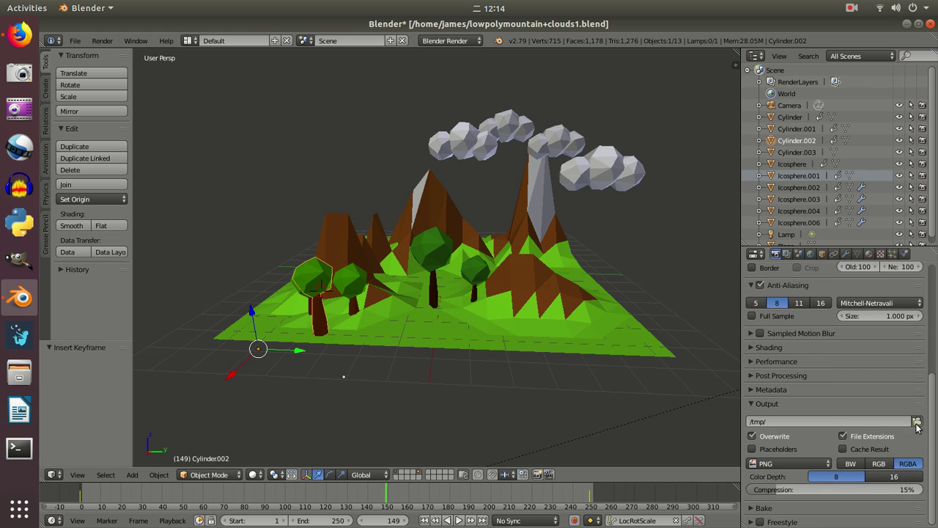
click(917, 421)
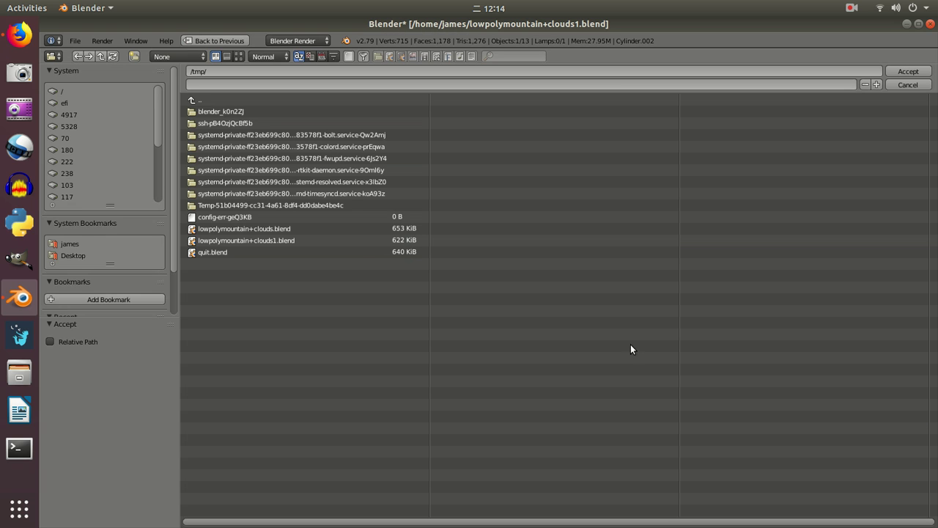
click(77, 255)
click(903, 75)
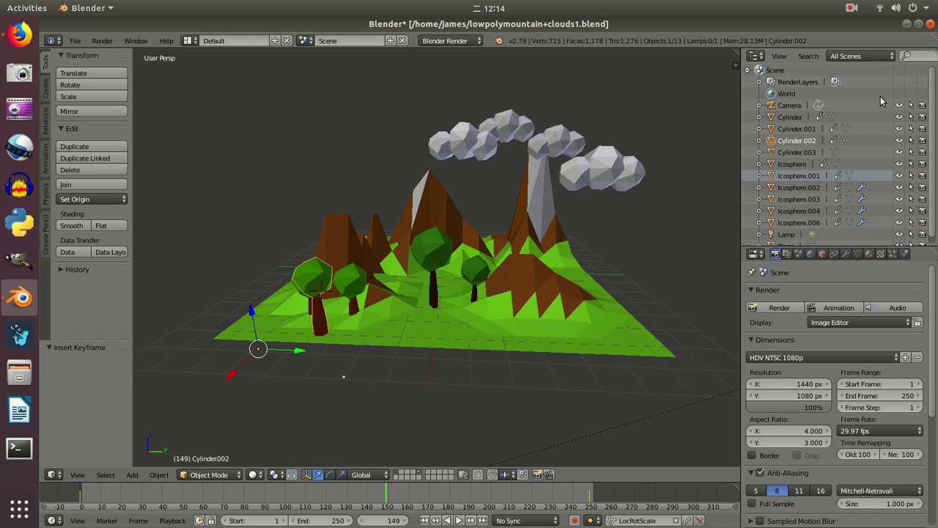
Step: Set the render output file format to FFmpeg video in place of PNG
scroll(904, 450, down, 5)
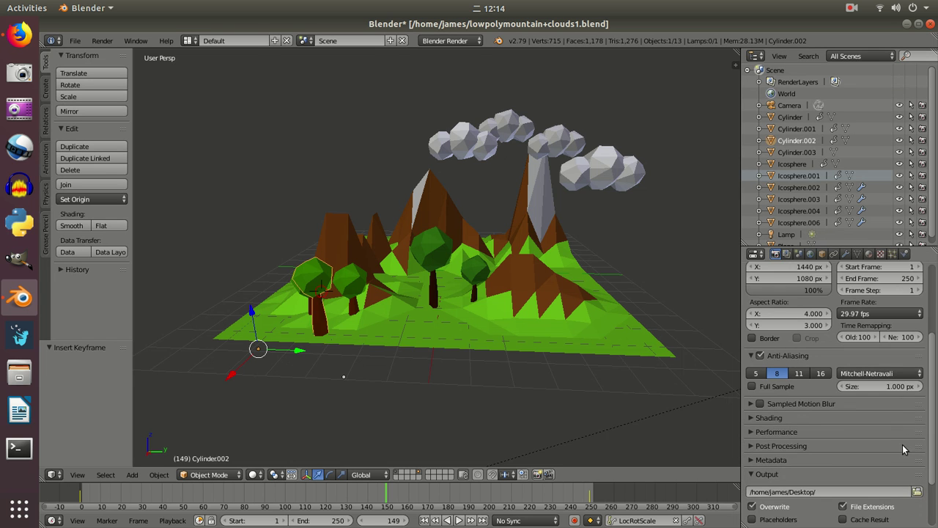
scroll(904, 451, down, 3)
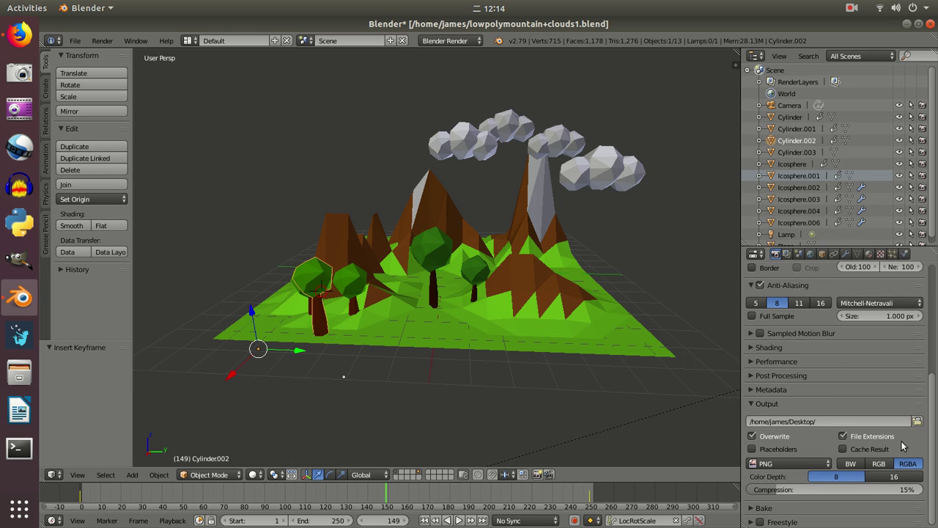
click(778, 469)
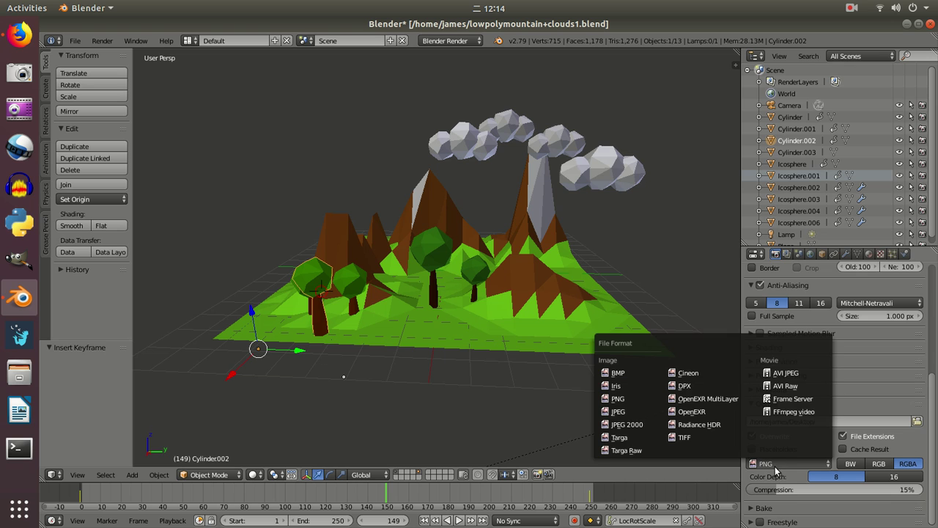
click(790, 412)
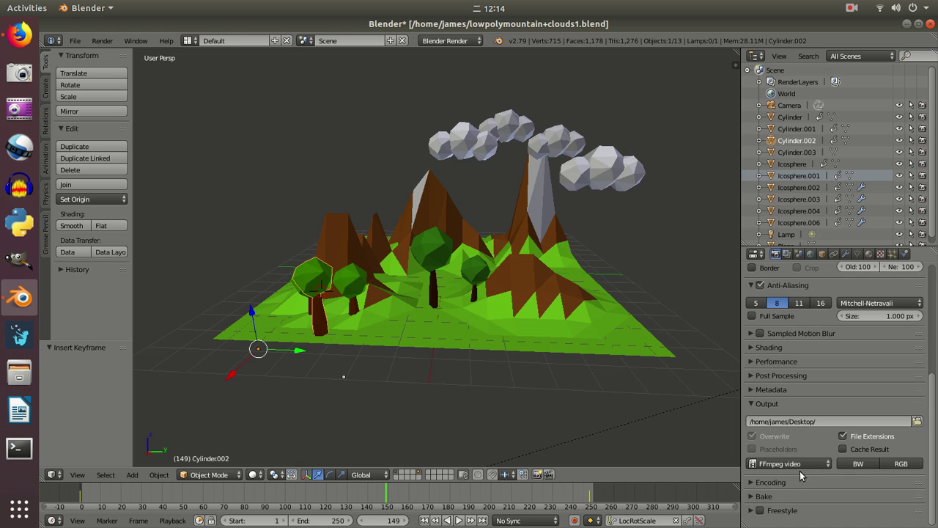
Step: Render the full animation over frames 1 to 250
scroll(936, 431, up, 3)
scroll(936, 431, up, 3)
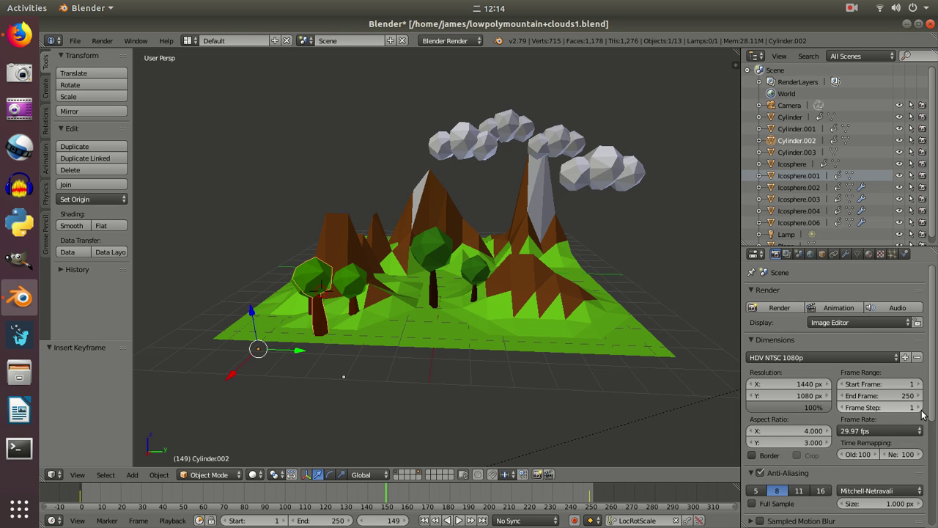
click(829, 307)
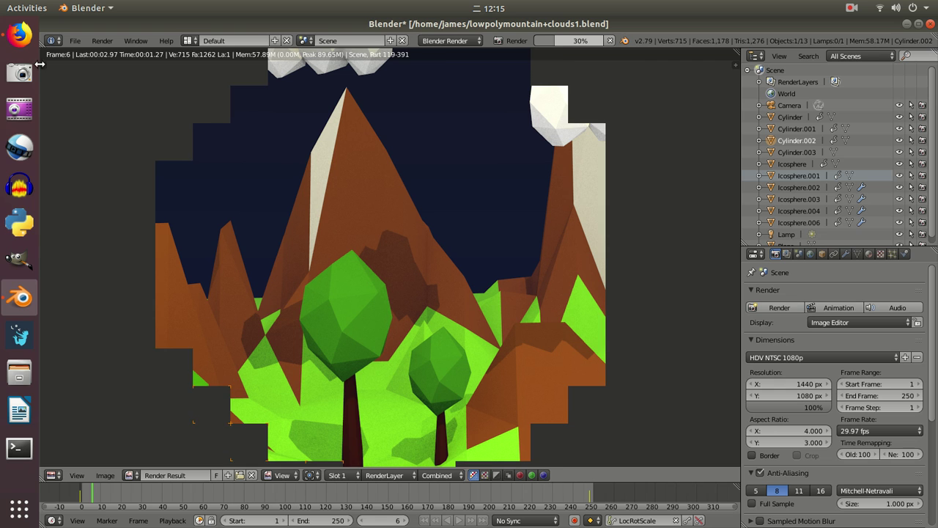
Step: Switch to Files, check the Desktop folder for the output video file, and return to the running render in Blender
click(19, 370)
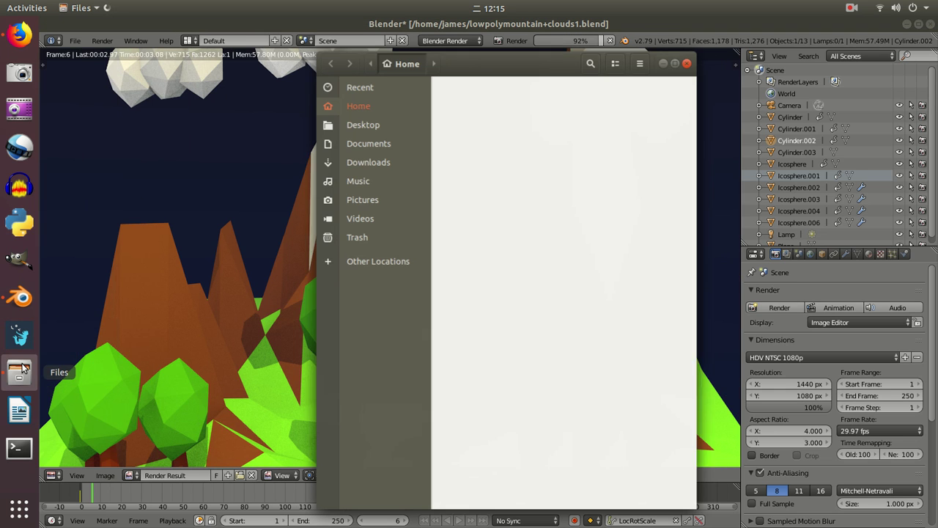
click(675, 63)
click(87, 89)
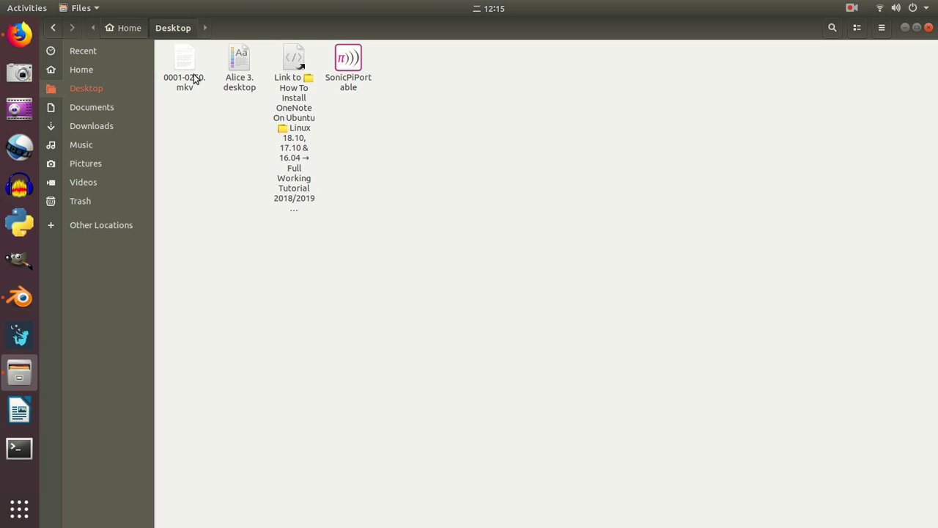
click(906, 27)
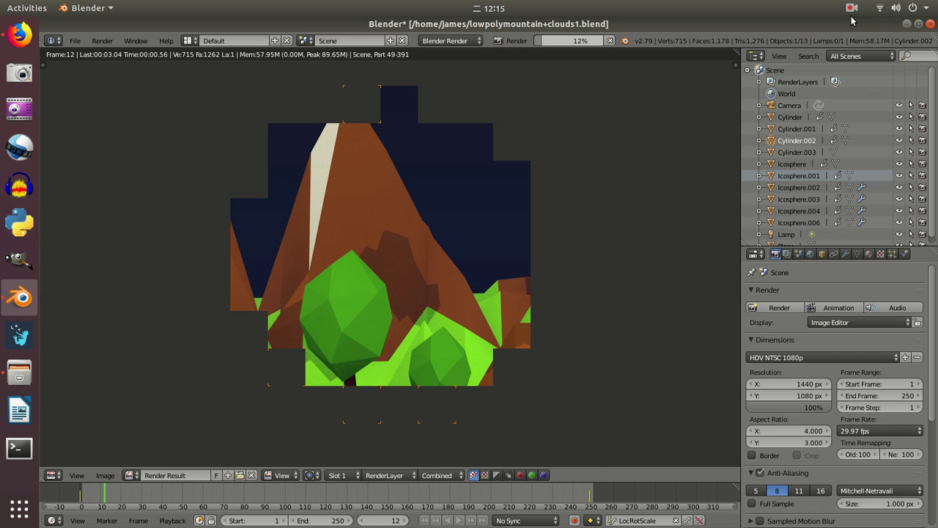
click(852, 7)
click(852, 58)
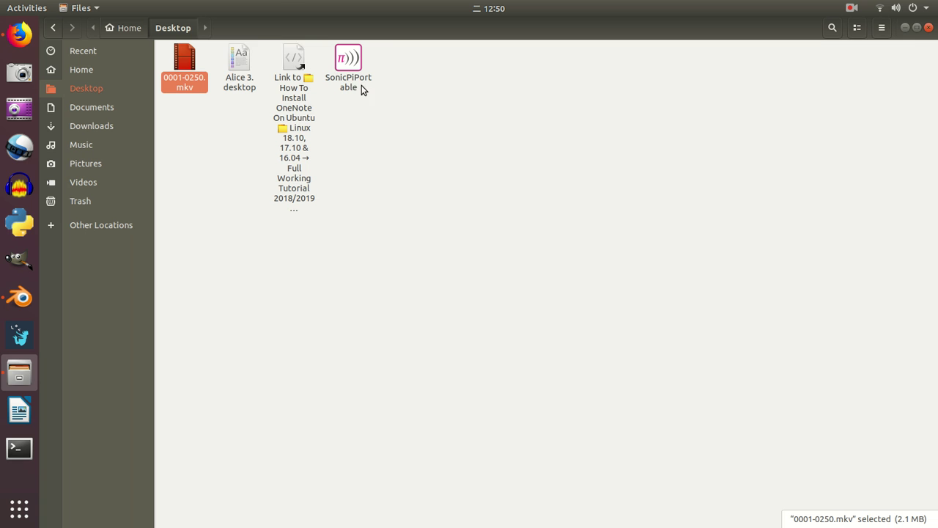
Step: Open the rendered video 0001-0250.mkv from the Desktop folder in the Videos player and play it
double_click(186, 63)
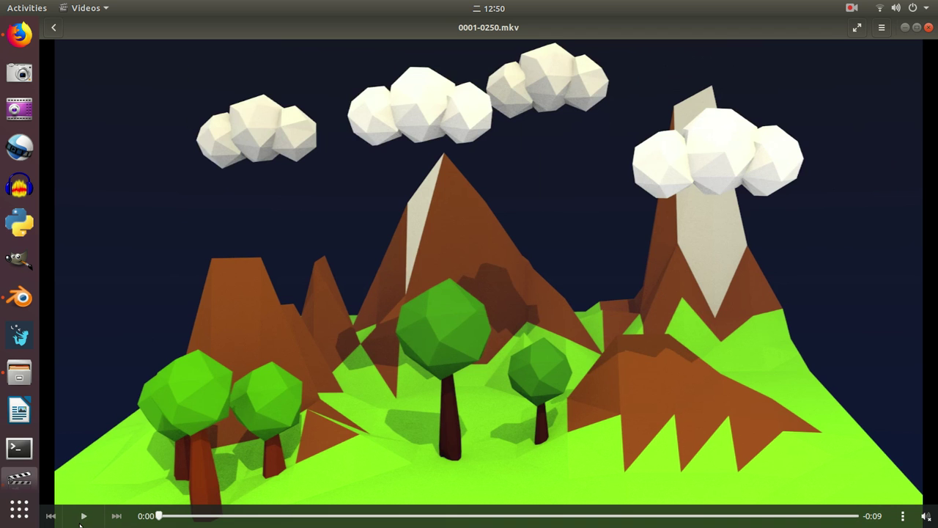
click(83, 516)
click(851, 8)
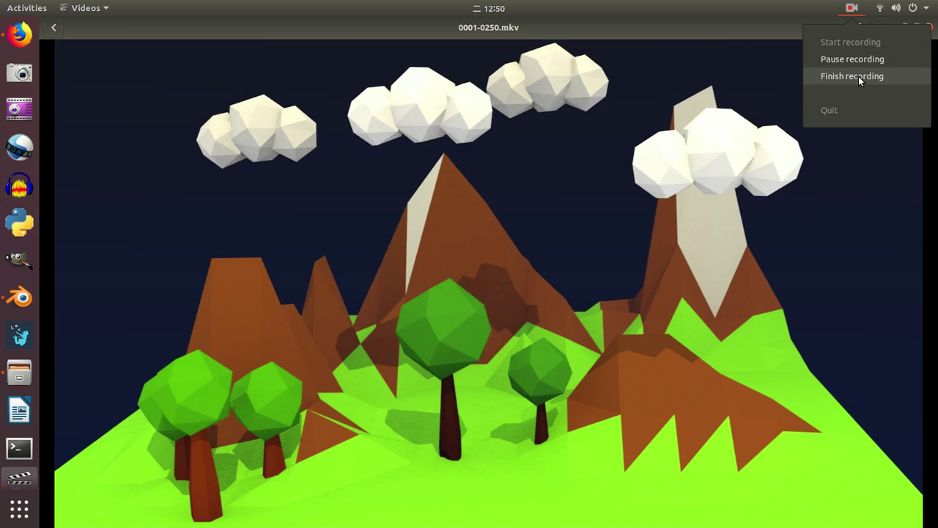